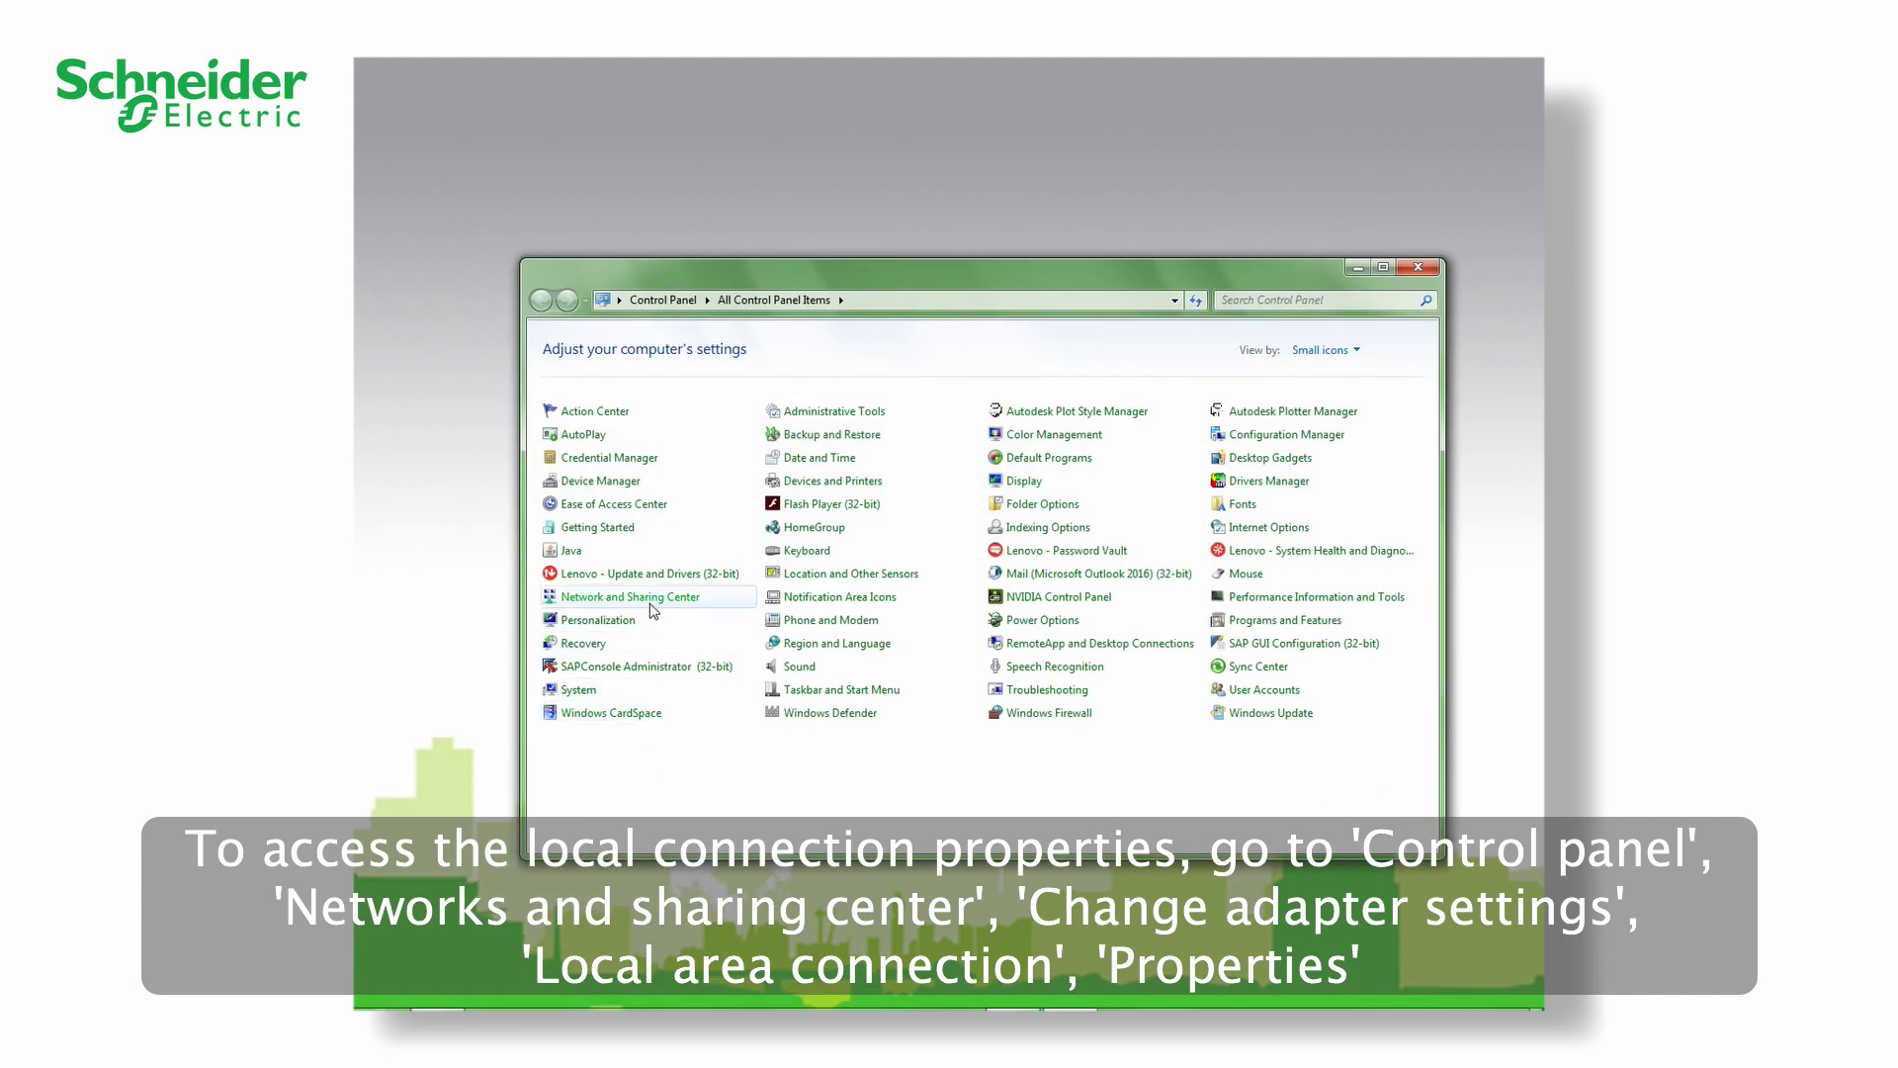
- Confirm TCP/IPv6 is checked in the Local Area Connection properties, then close its dialogs
{"action": "left_click", "coordinate": [653, 606]}
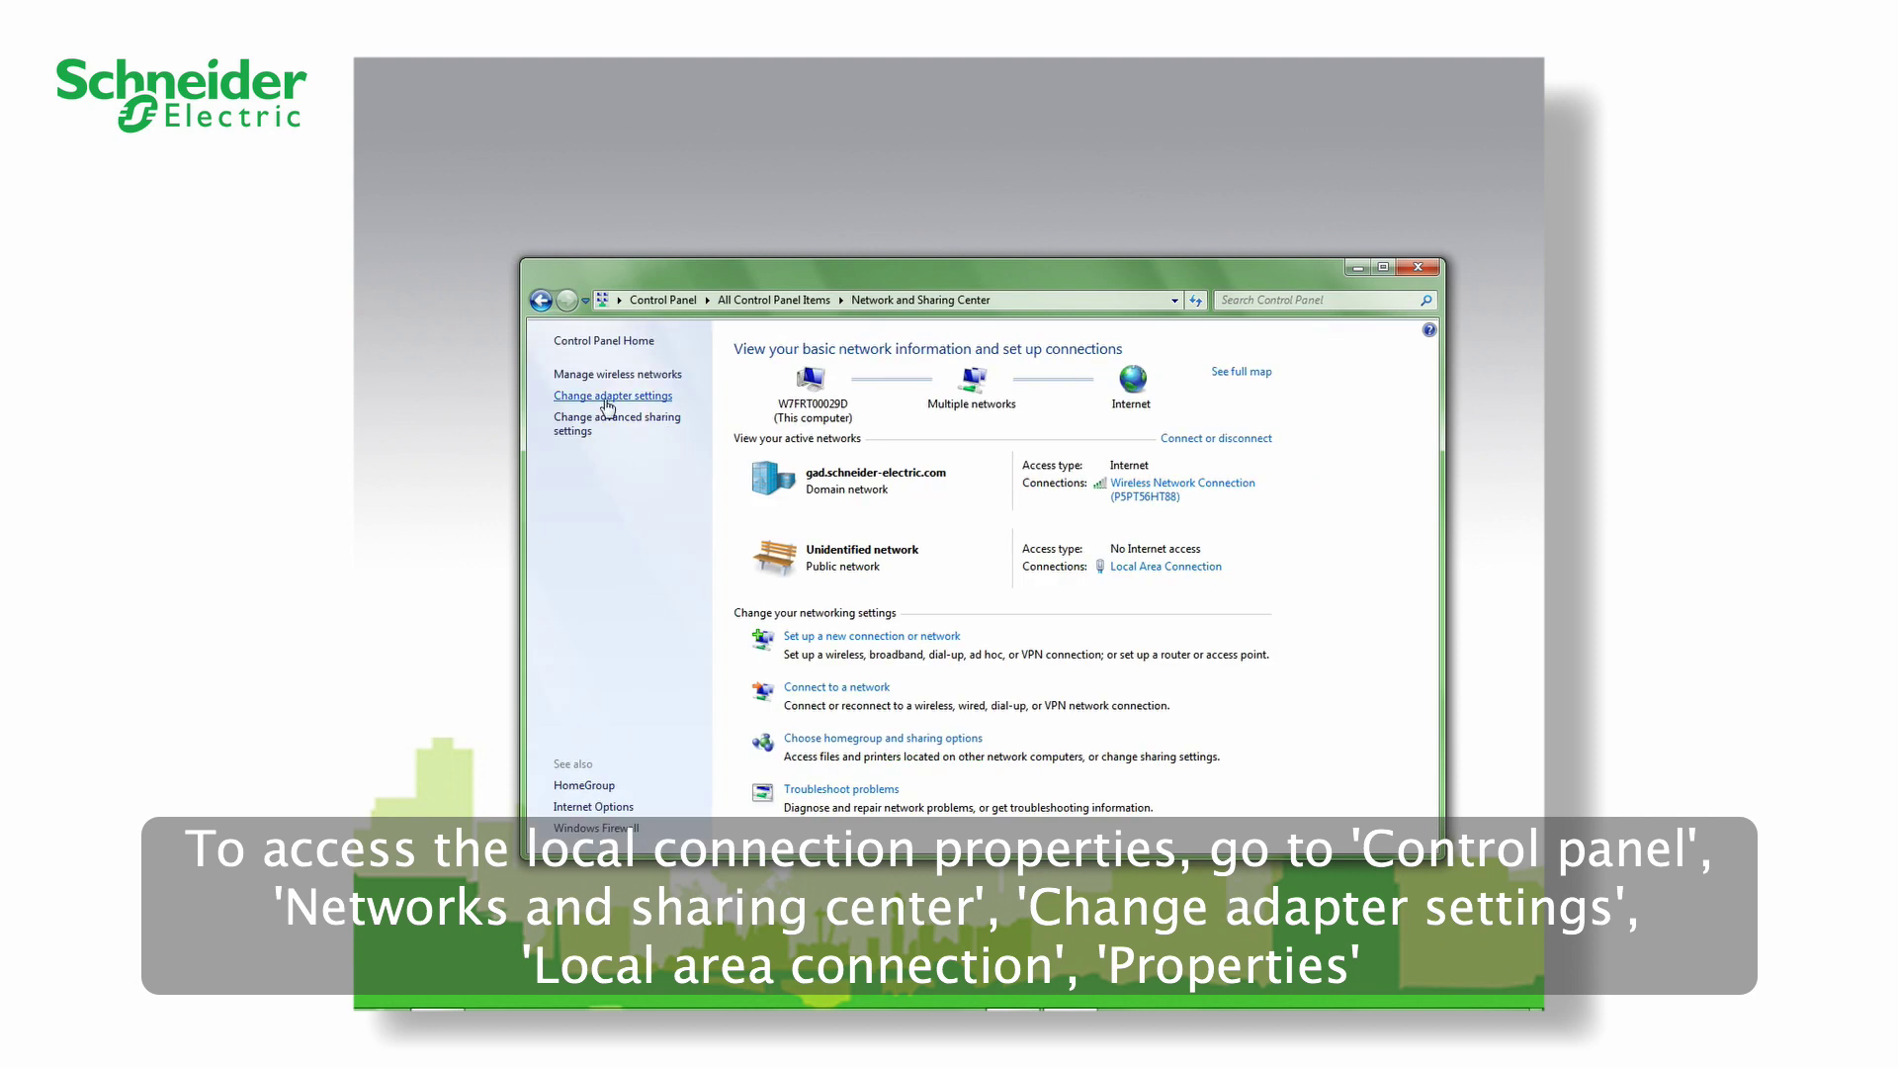
{"action": "left_click", "coordinate": [607, 398]}
{"action": "double_click", "coordinate": [613, 387]}
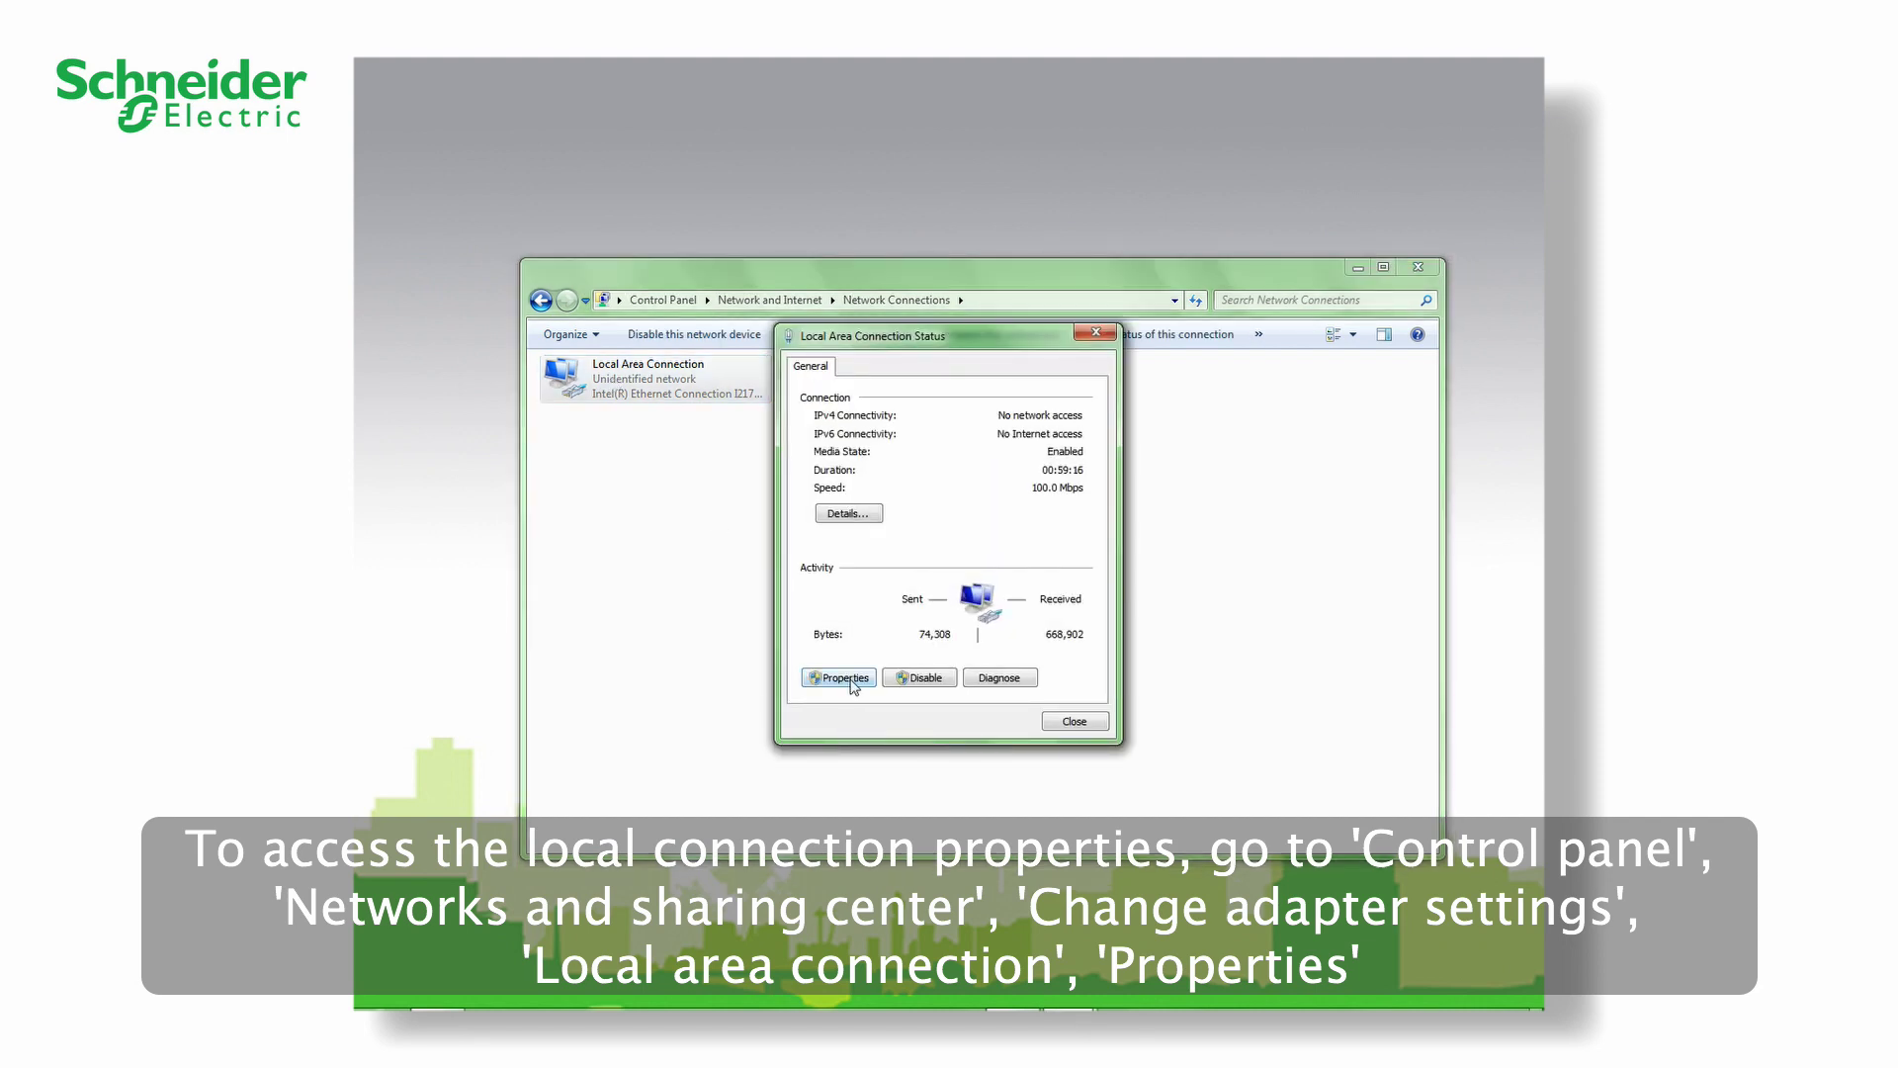
{"action": "left_click", "coordinate": [845, 679]}
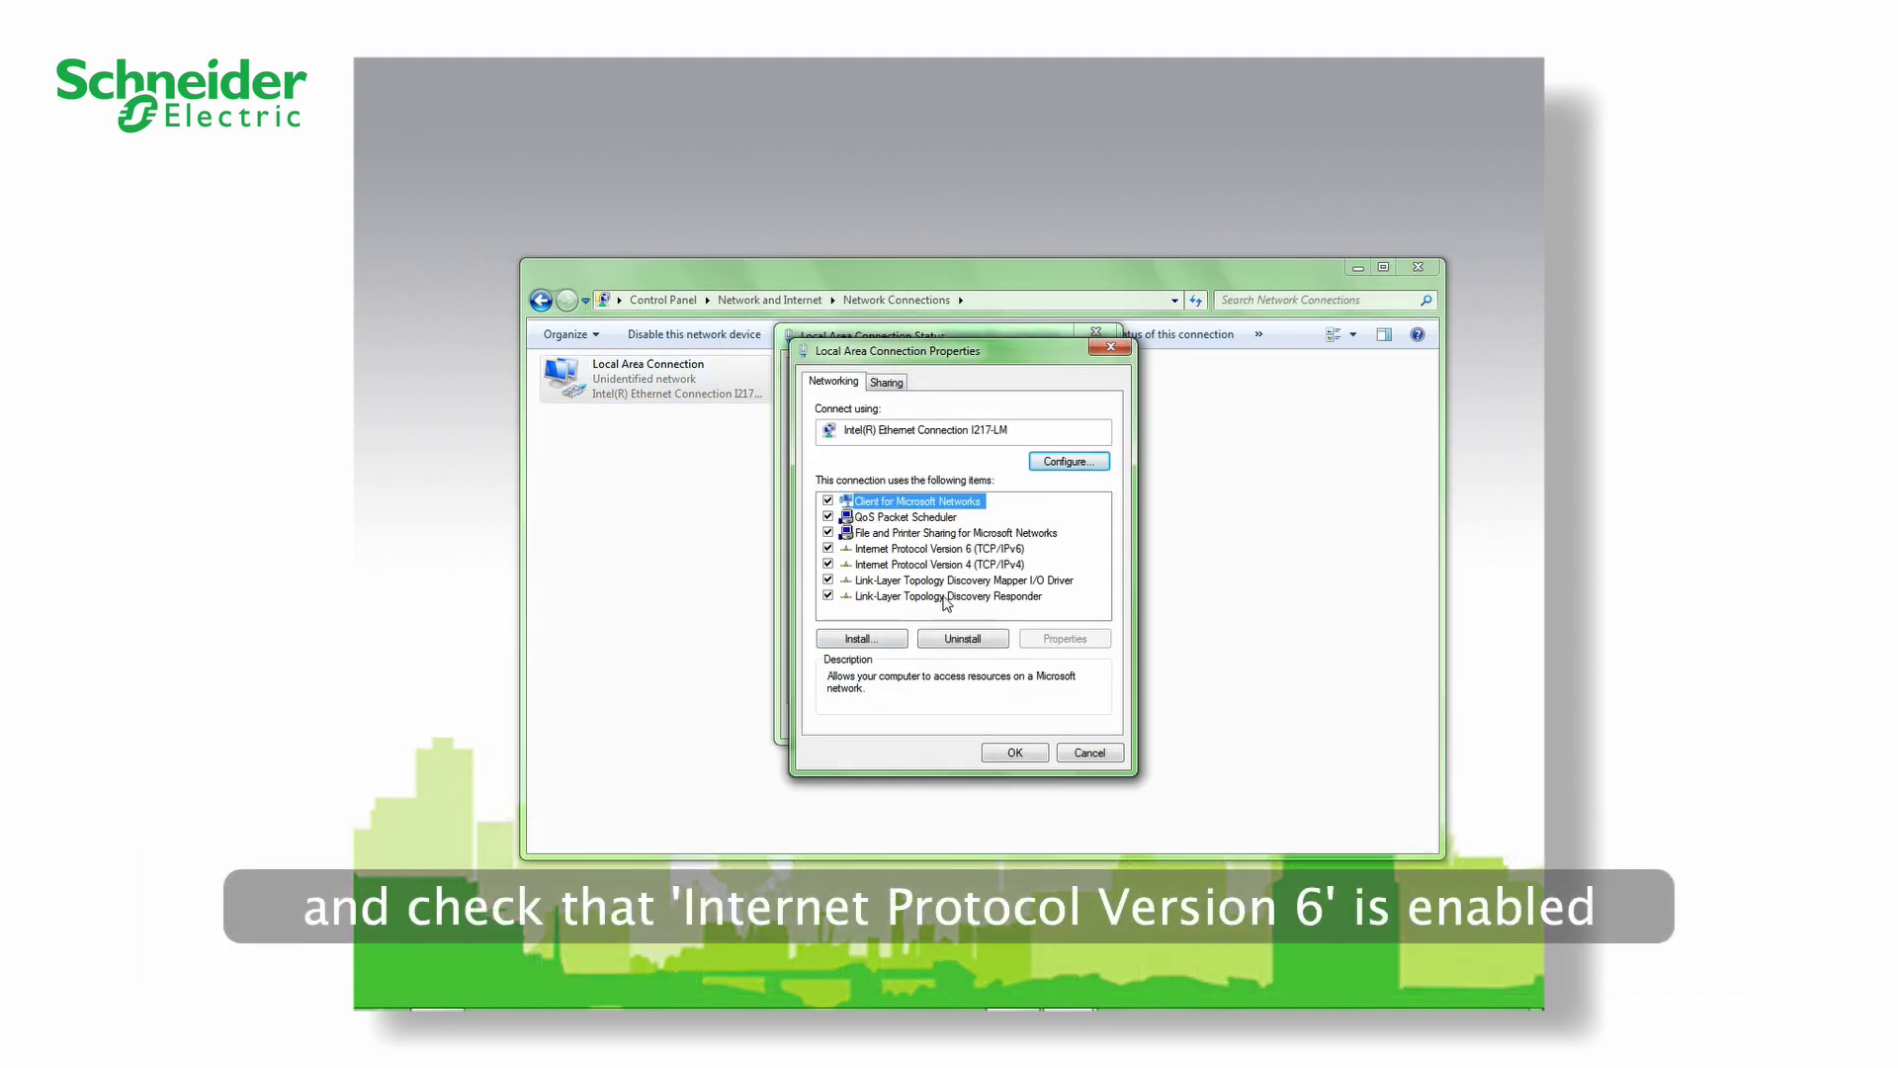
{"action": "left_click", "coordinate": [970, 554]}
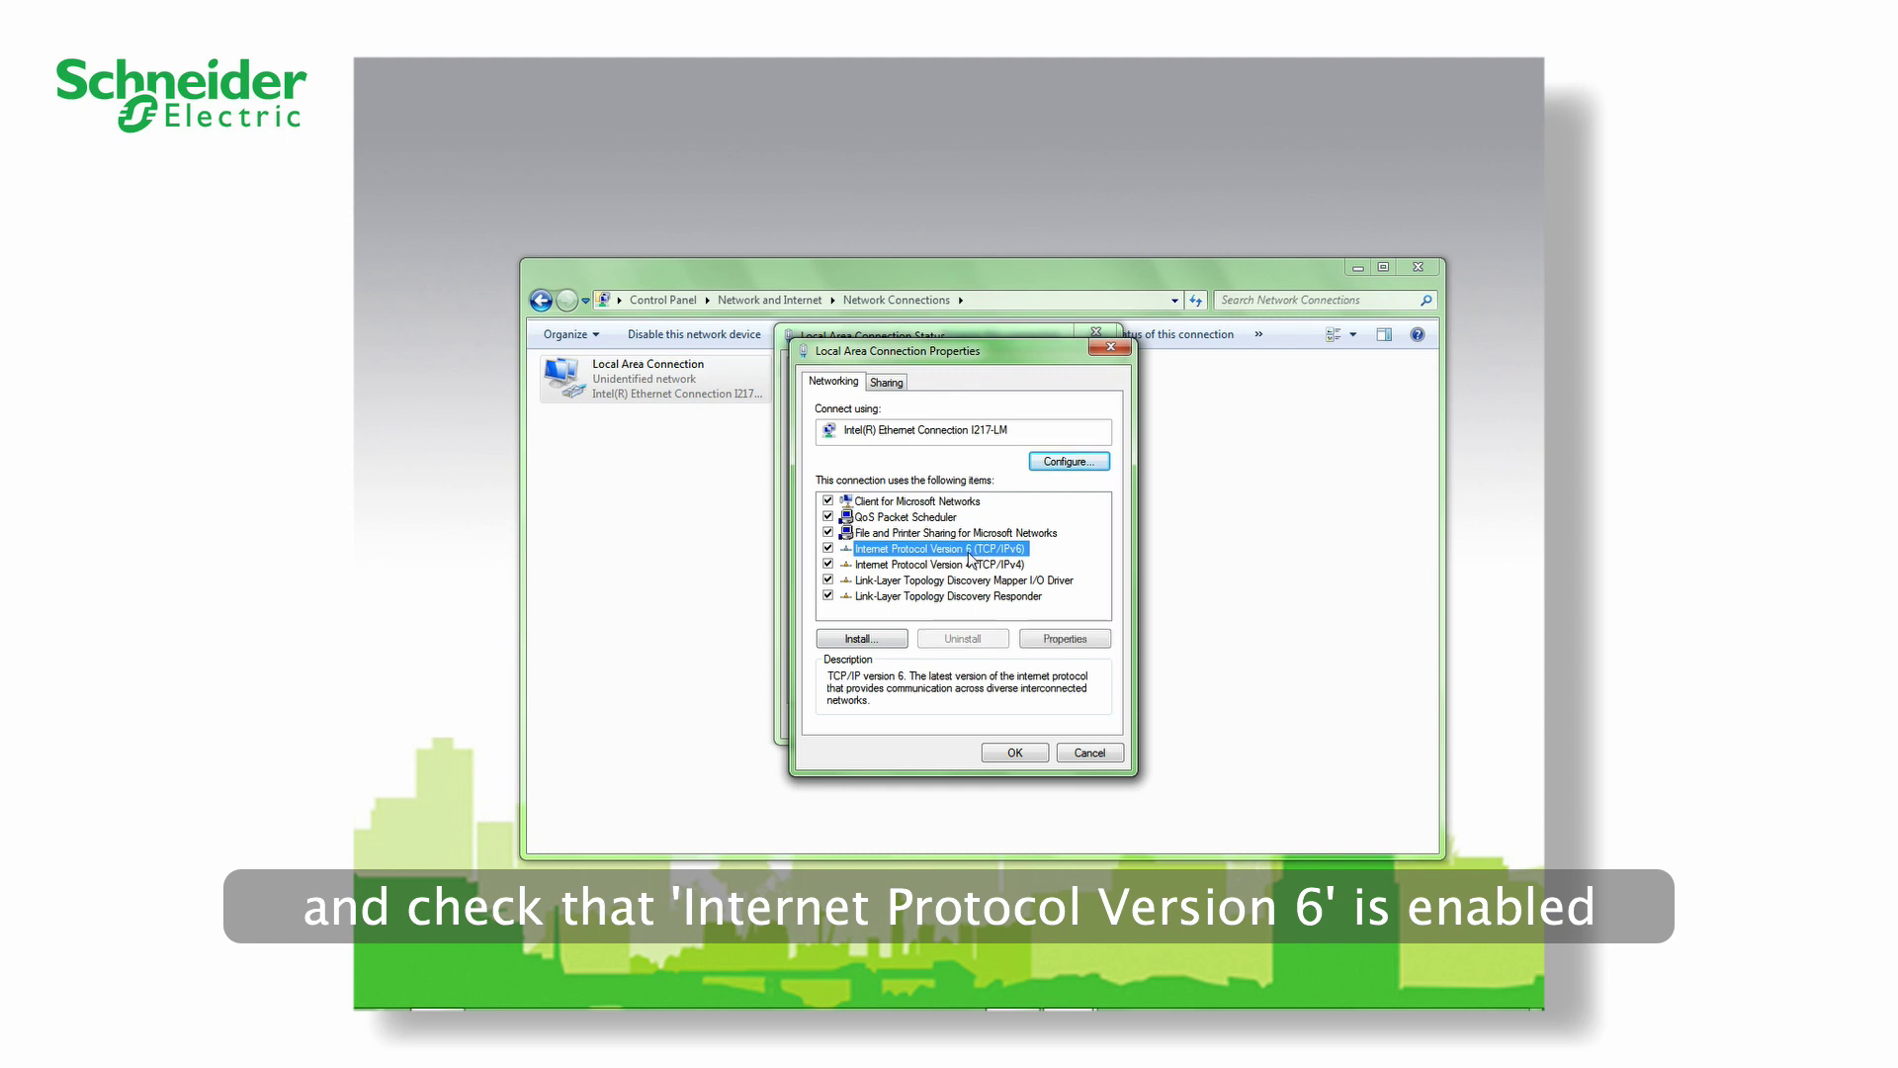
{"action": "left_click", "coordinate": [1015, 753]}
{"action": "left_click", "coordinate": [1052, 725]}
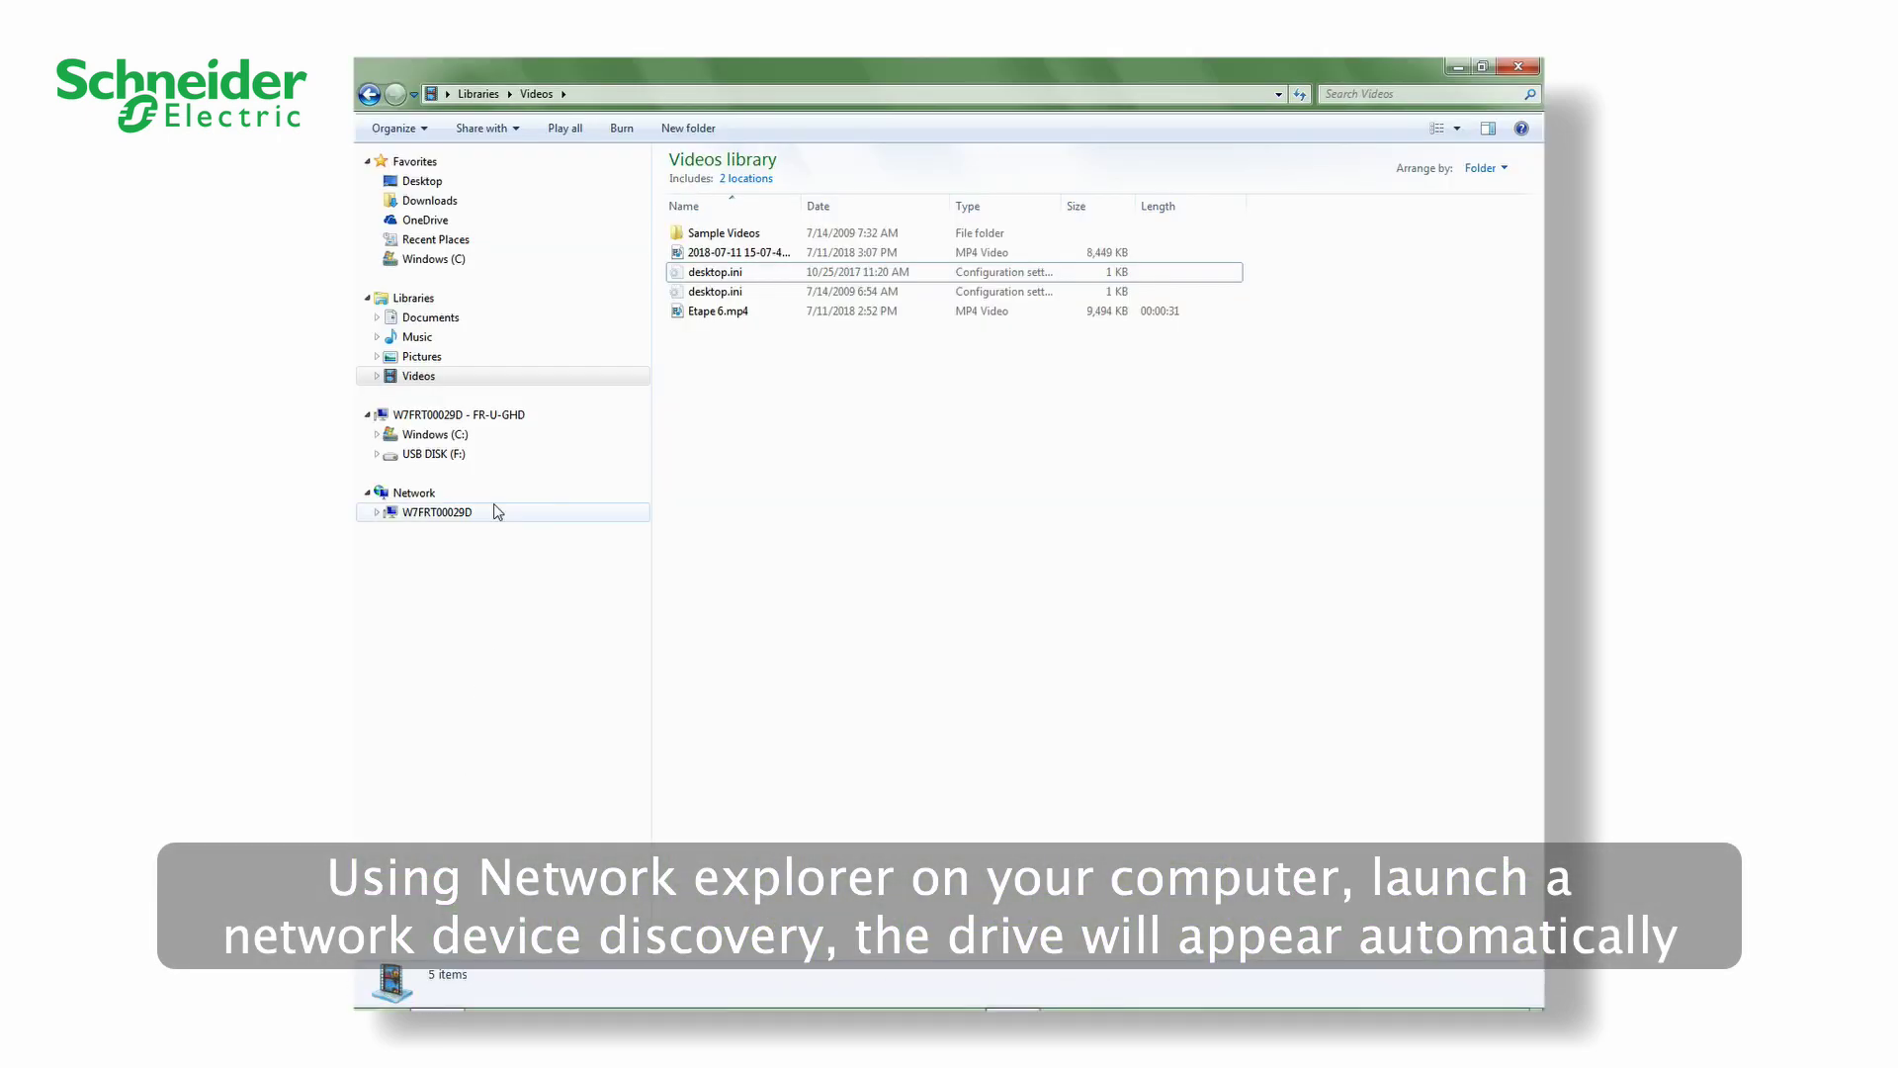
- Browse the Network folder and select the discovered FAQ_ATVx drive
{"action": "left_click", "coordinate": [415, 493]}
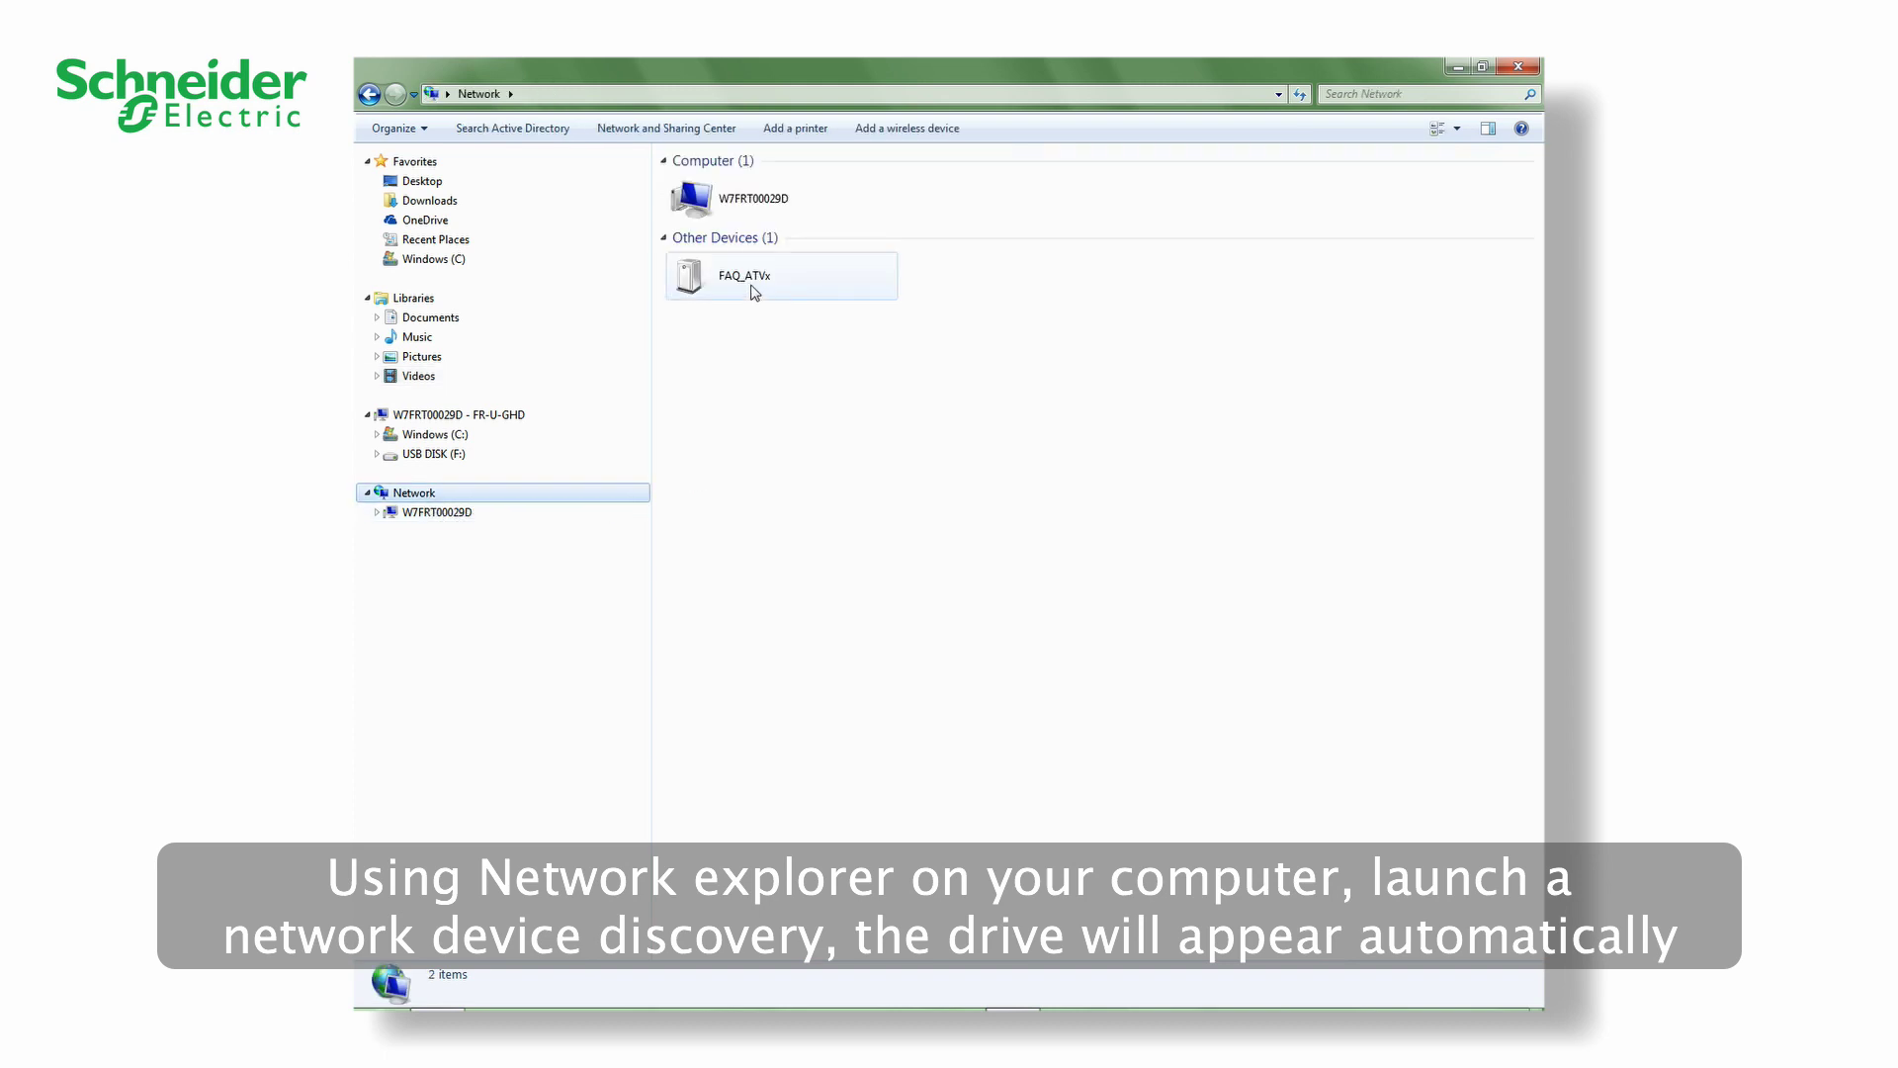
{"action": "left_click", "coordinate": [755, 289]}
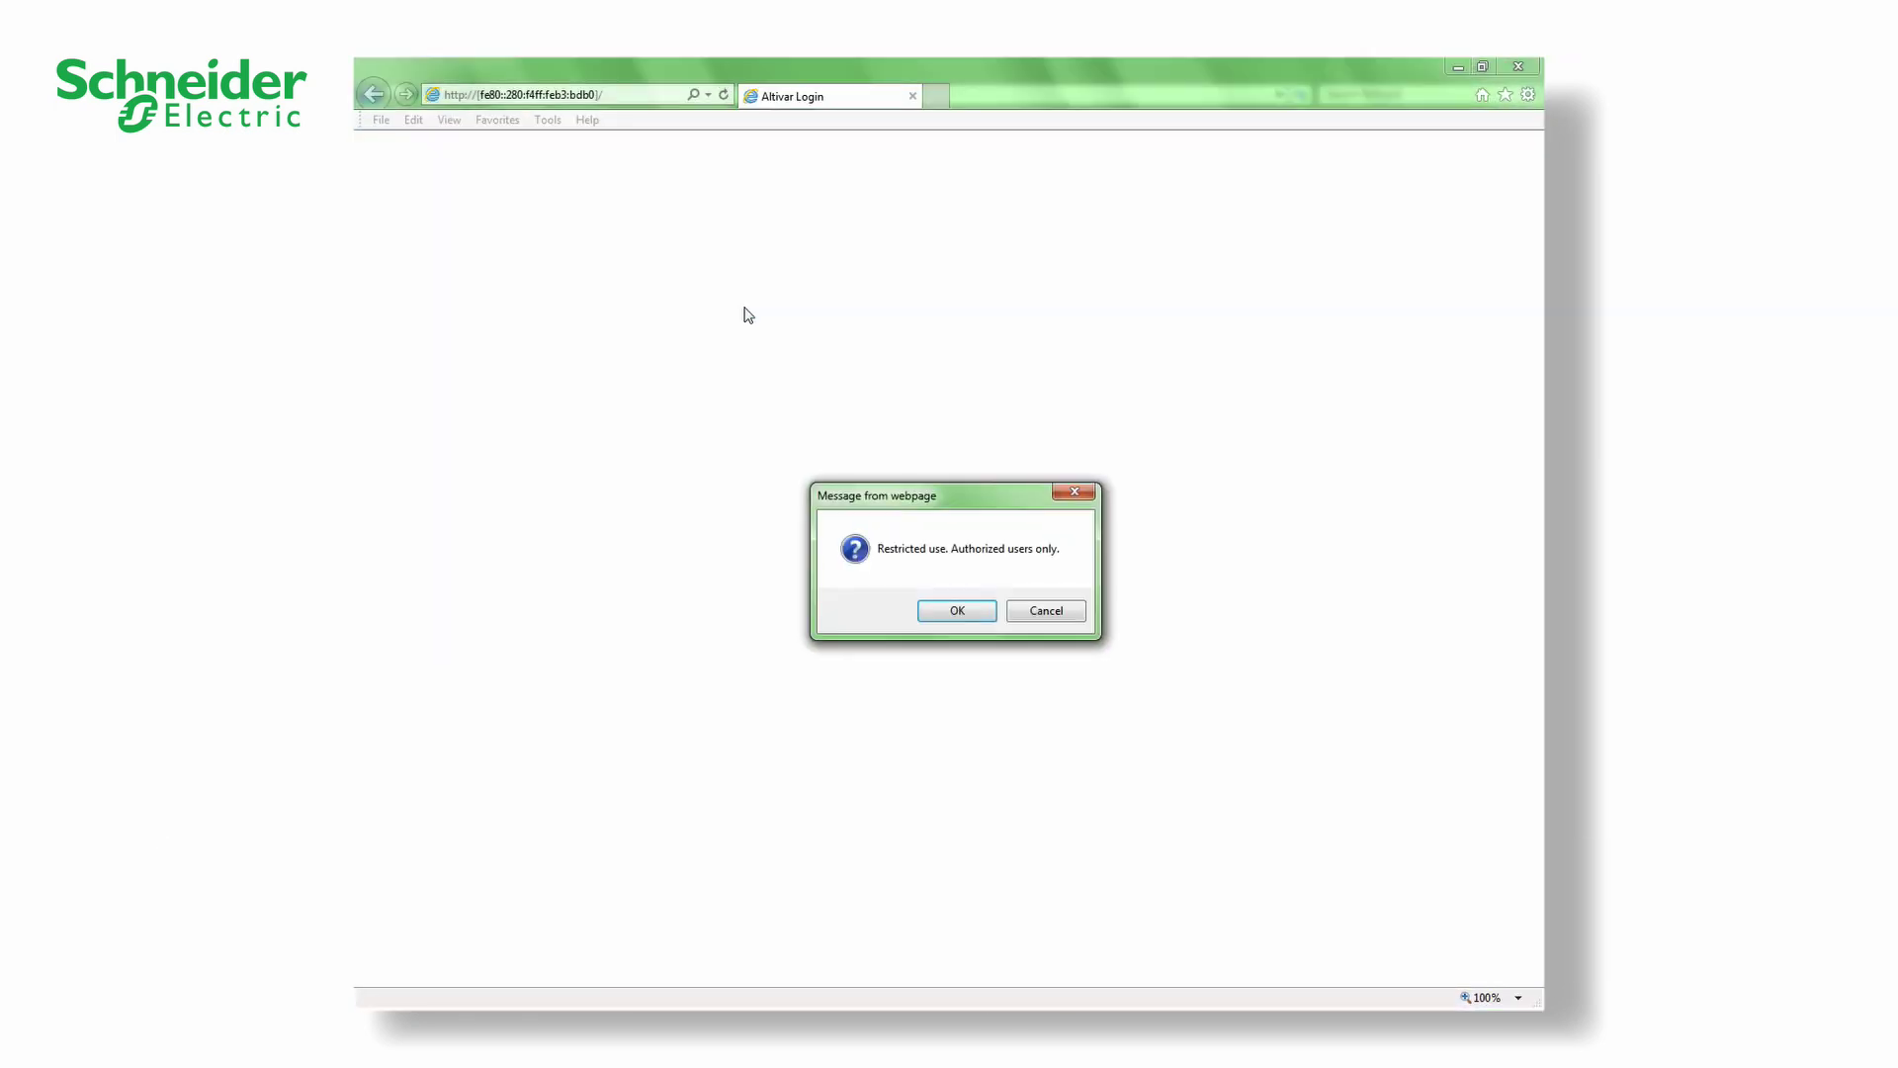
- Accept the restricted-use notice and enter the default webserver password for user ADMIN
{"action": "left_click", "coordinate": [957, 612]}
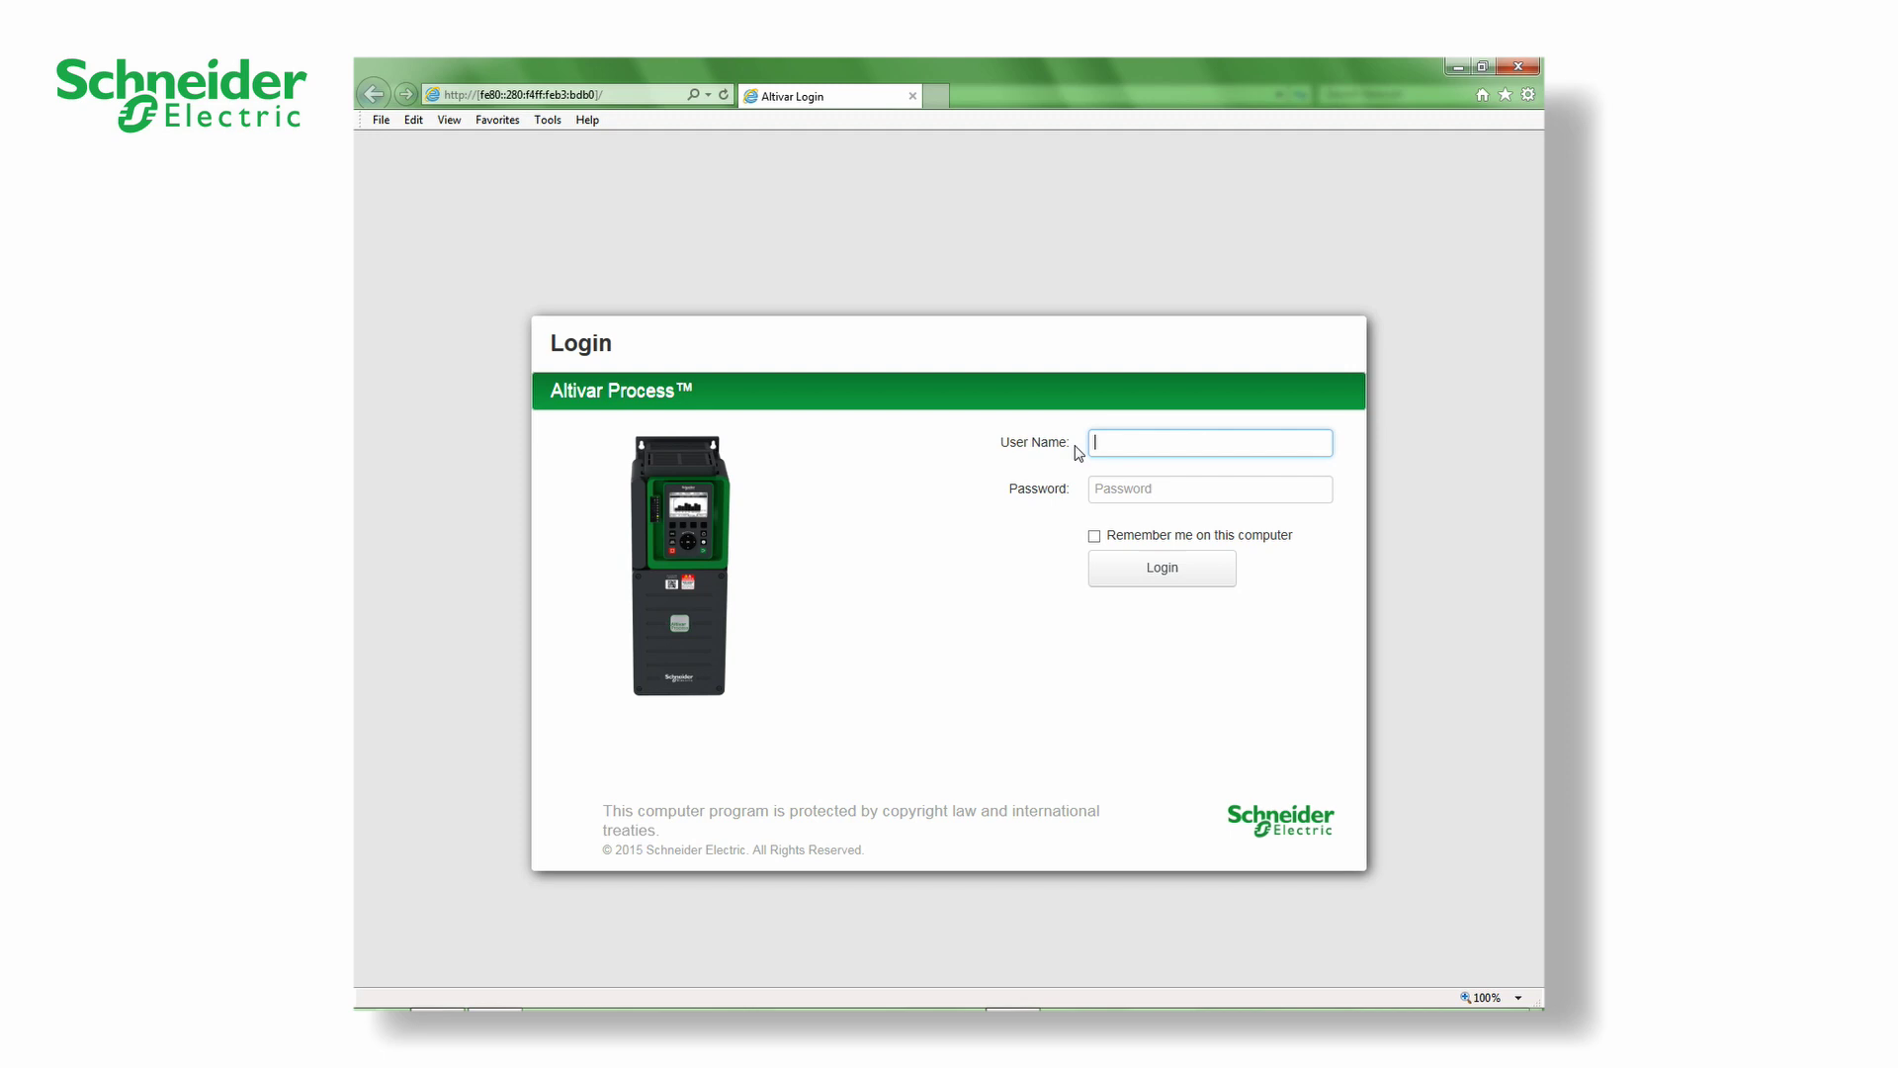
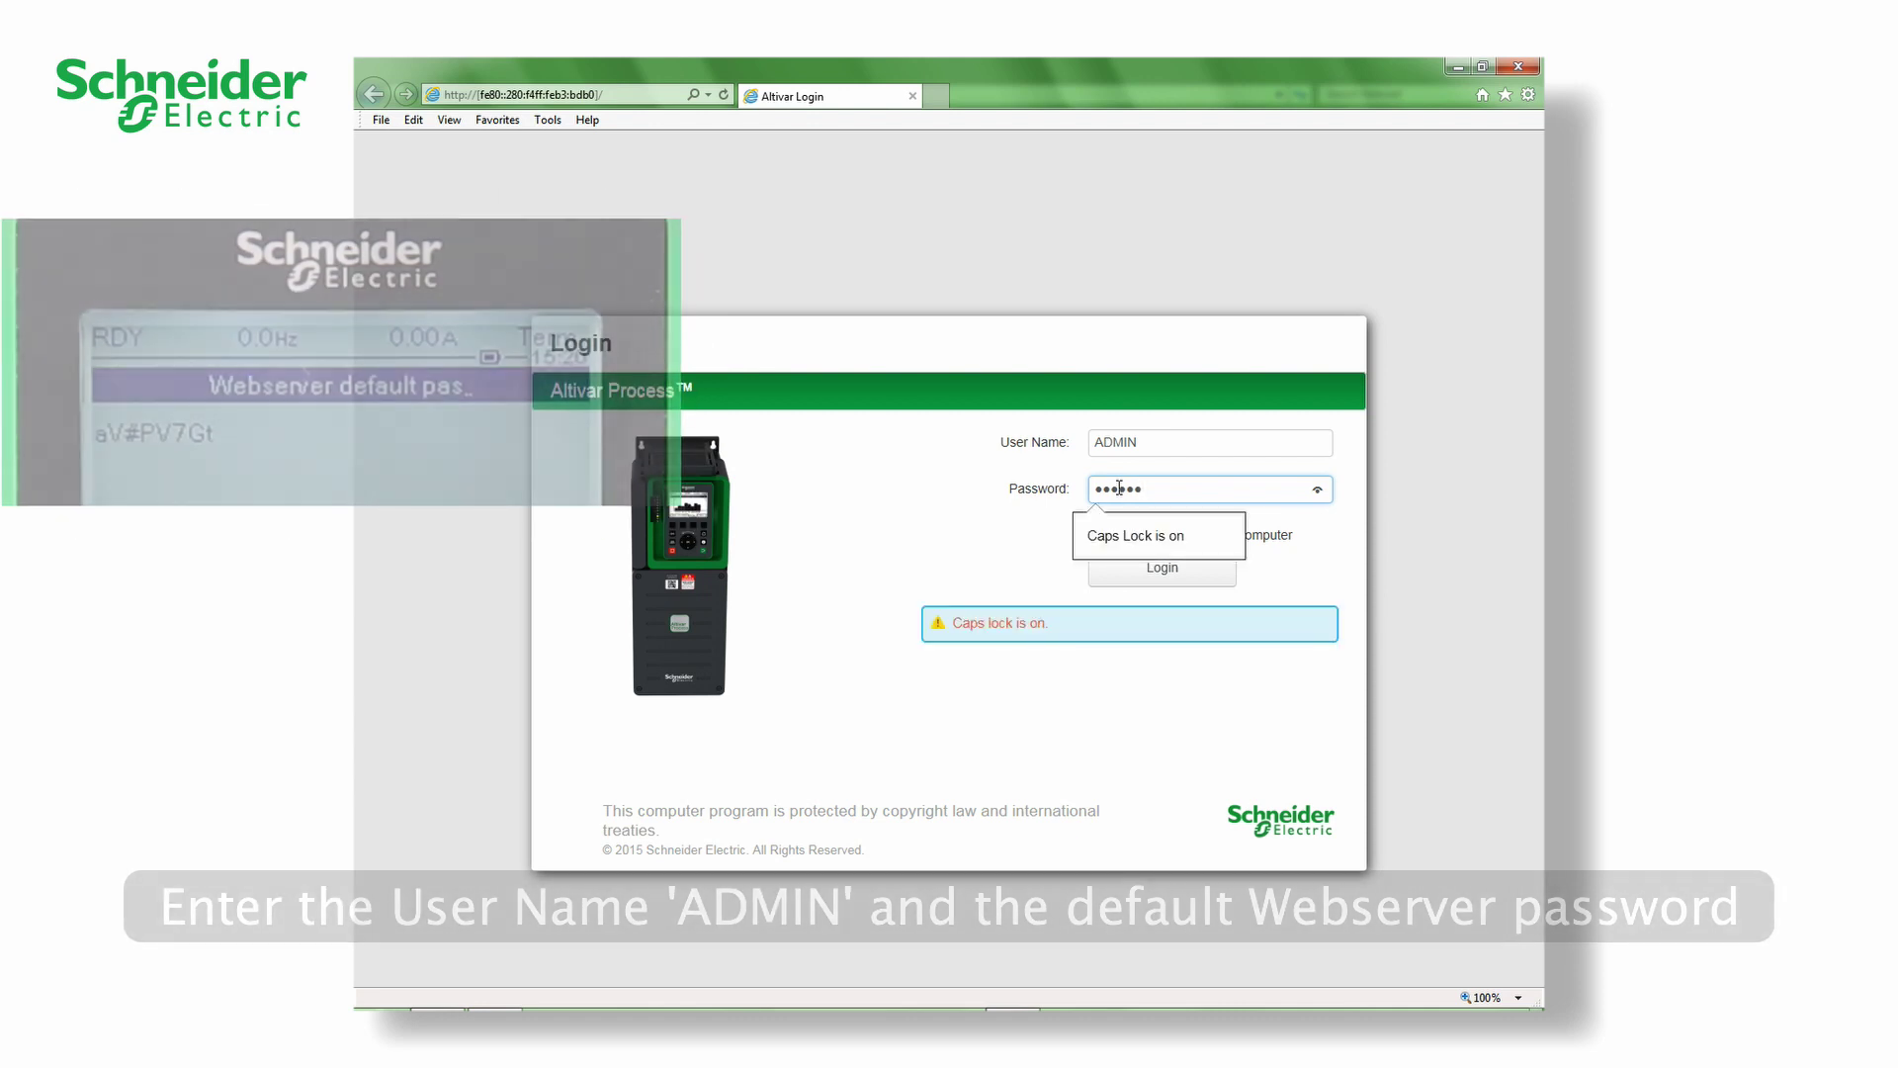
{"action": "left_click", "coordinate": [1164, 581]}
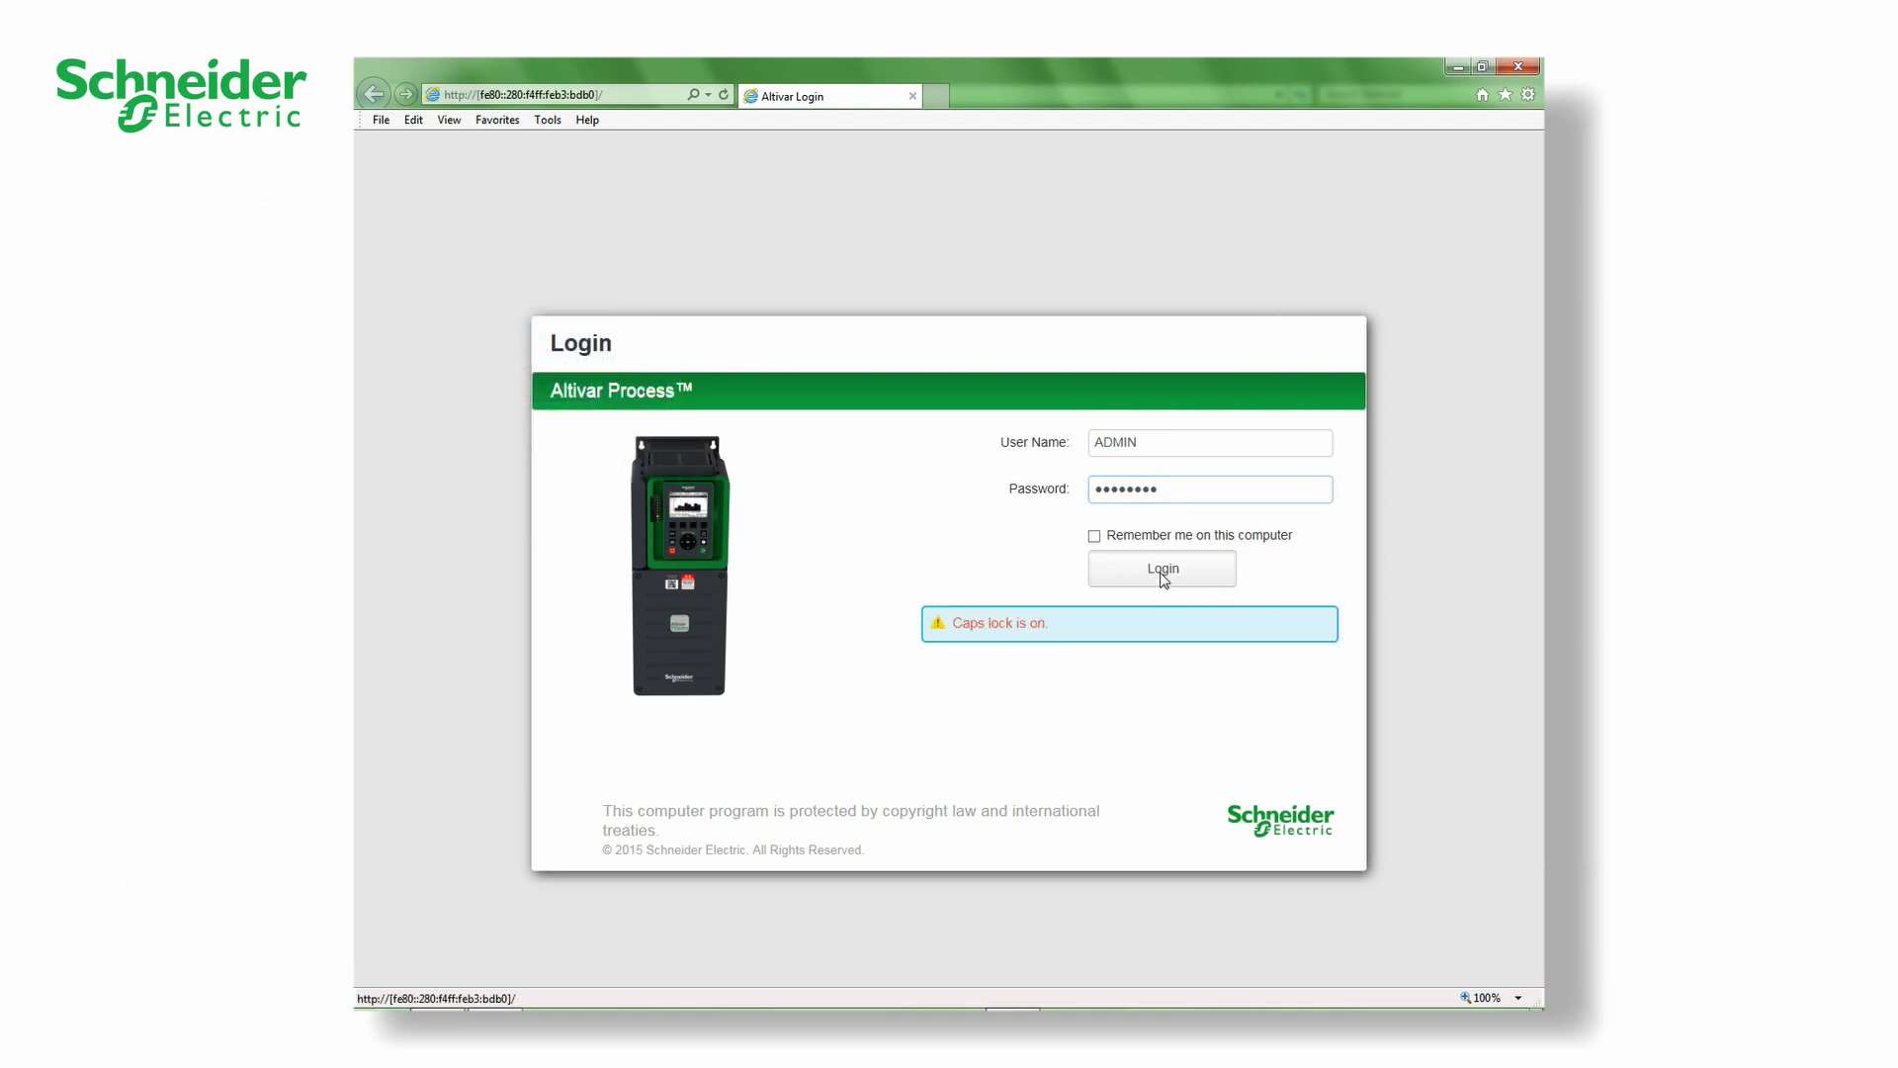
- Log in and fill in the current and new password fields on the change-password form
{"action": "left_click", "coordinate": [1164, 580]}
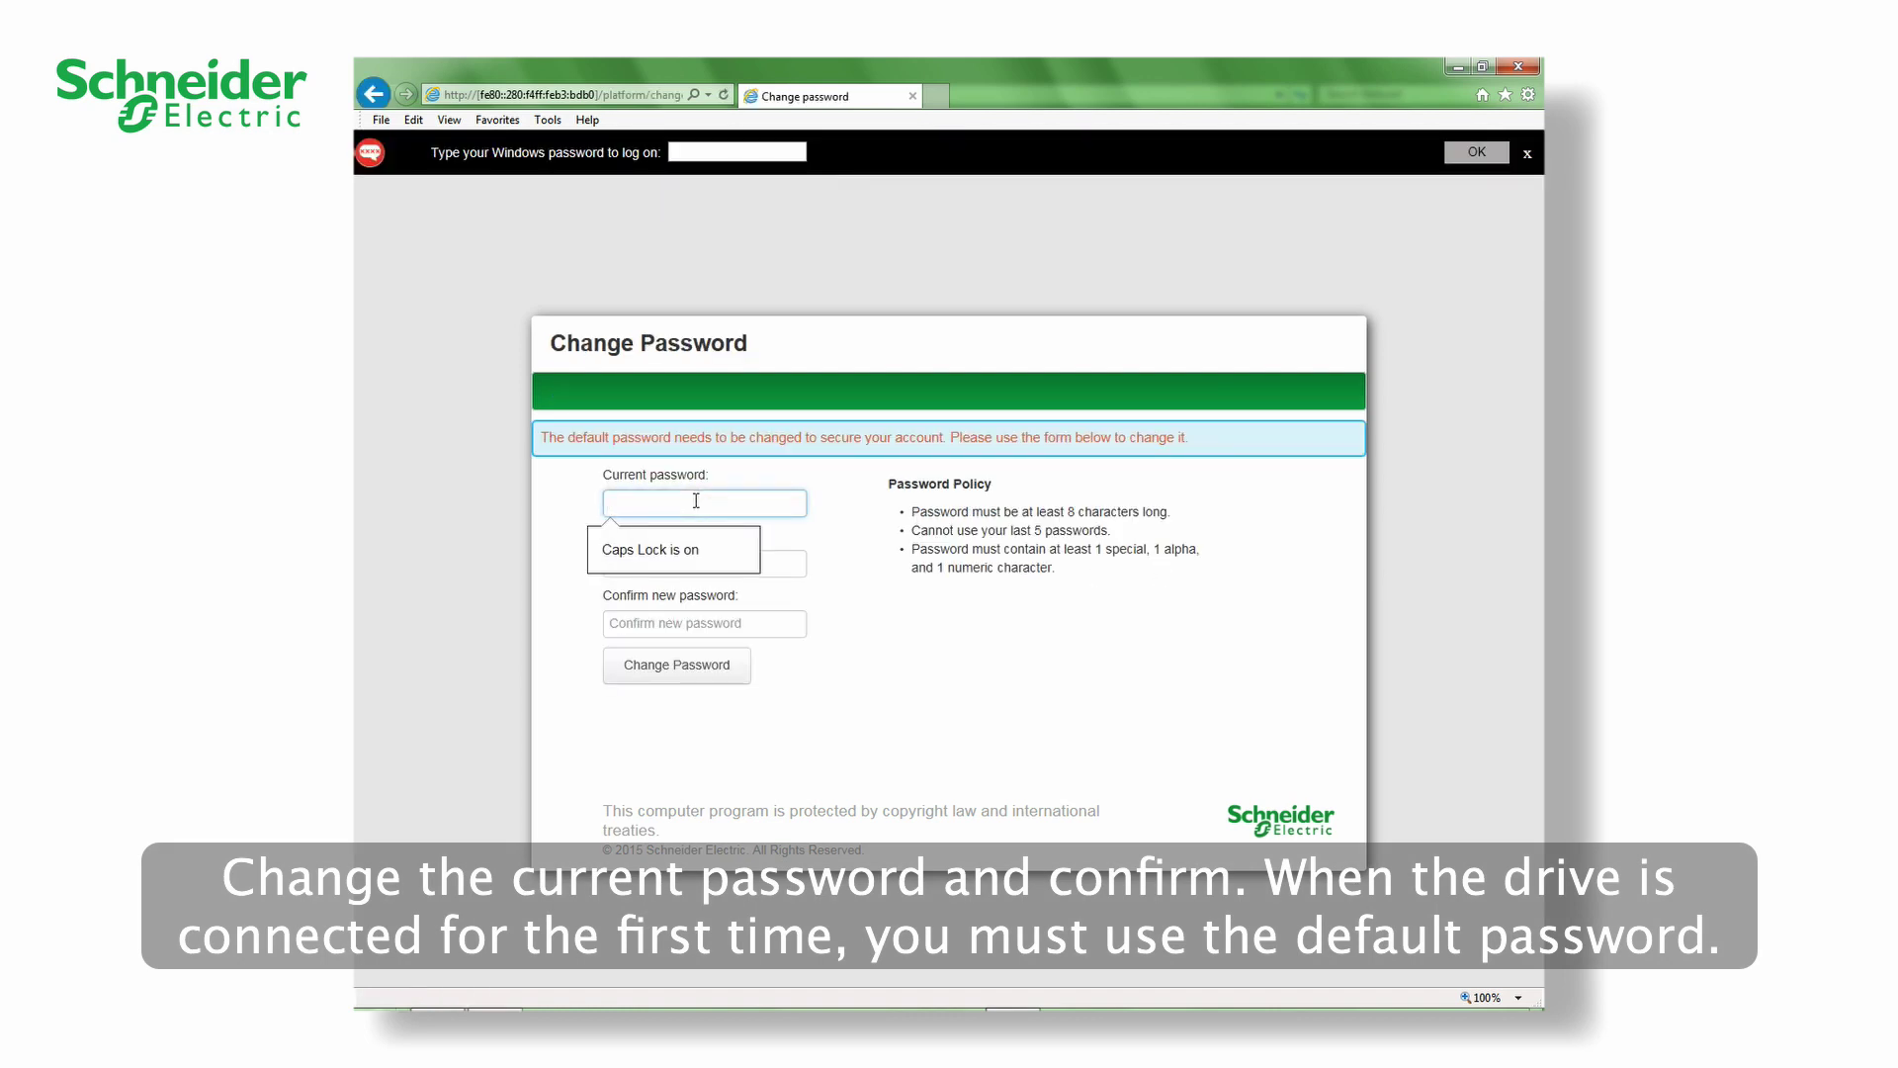
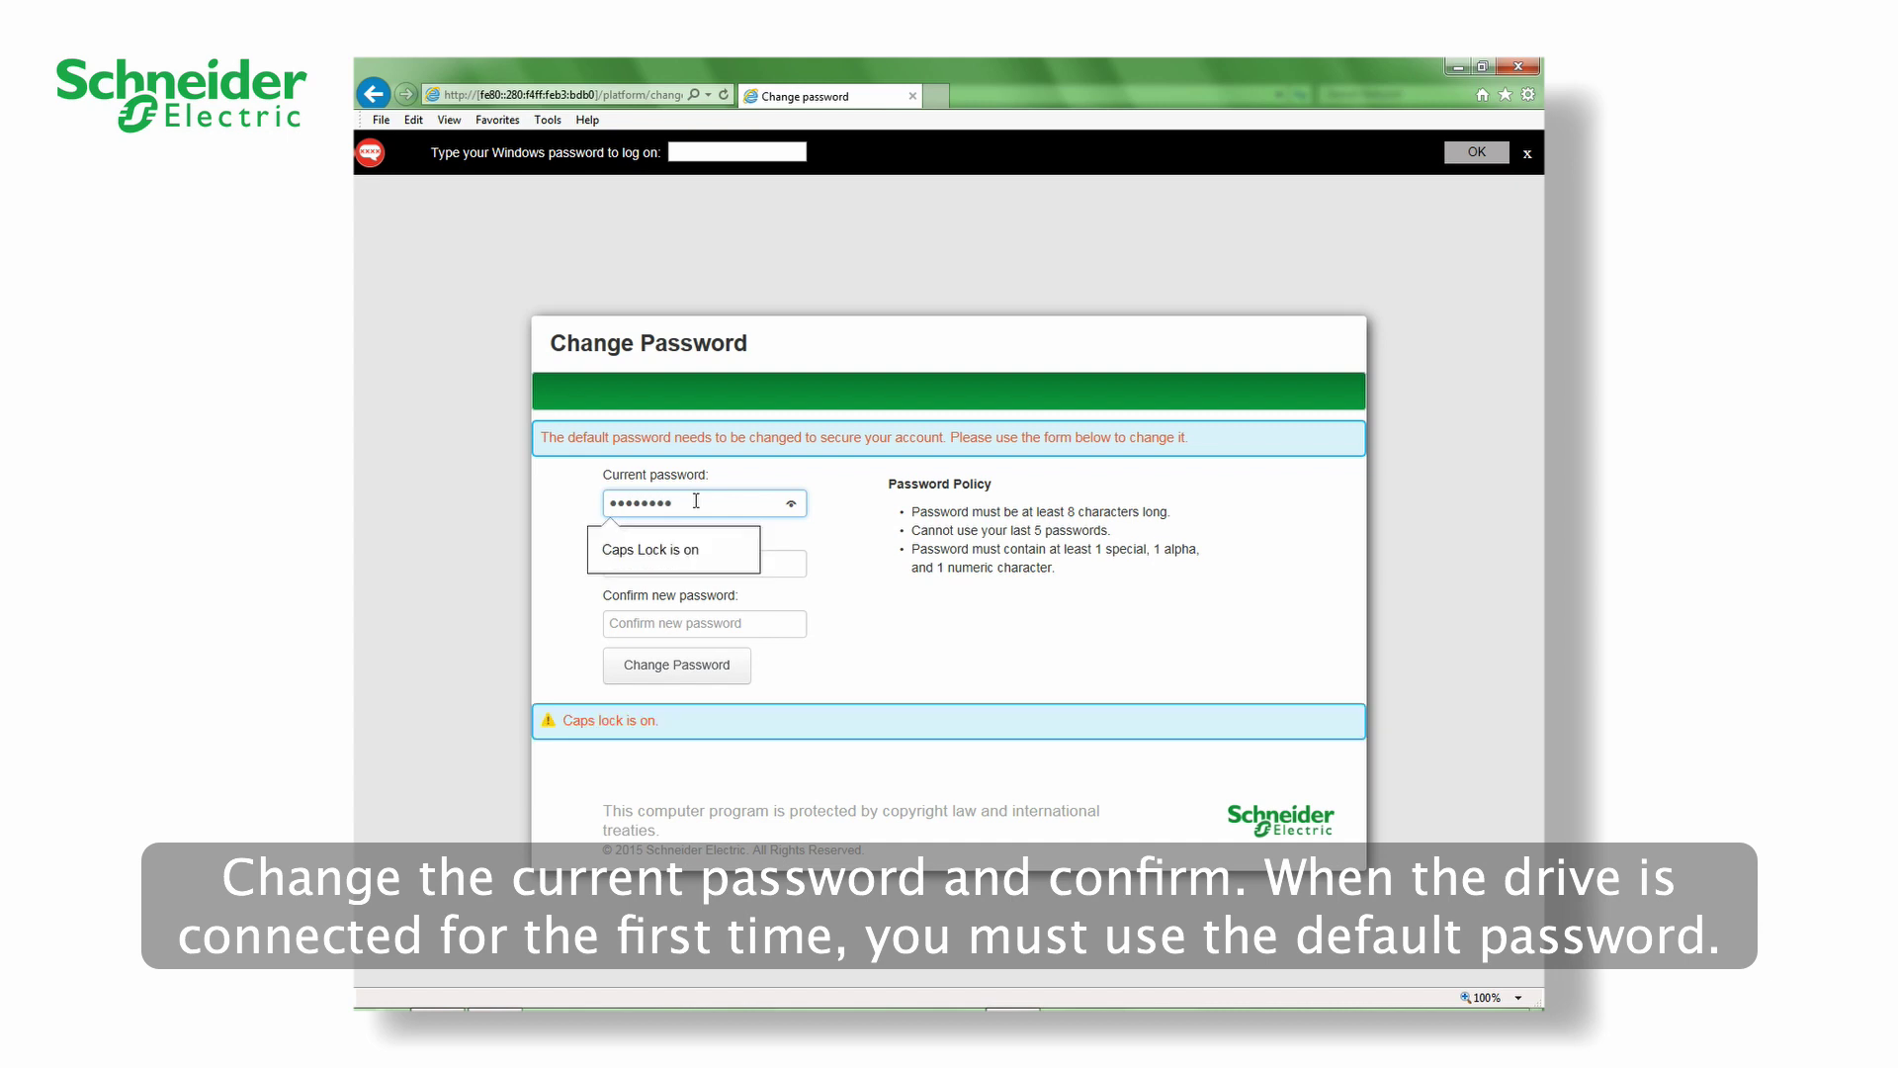
{"action": "left_click", "coordinate": [764, 567]}
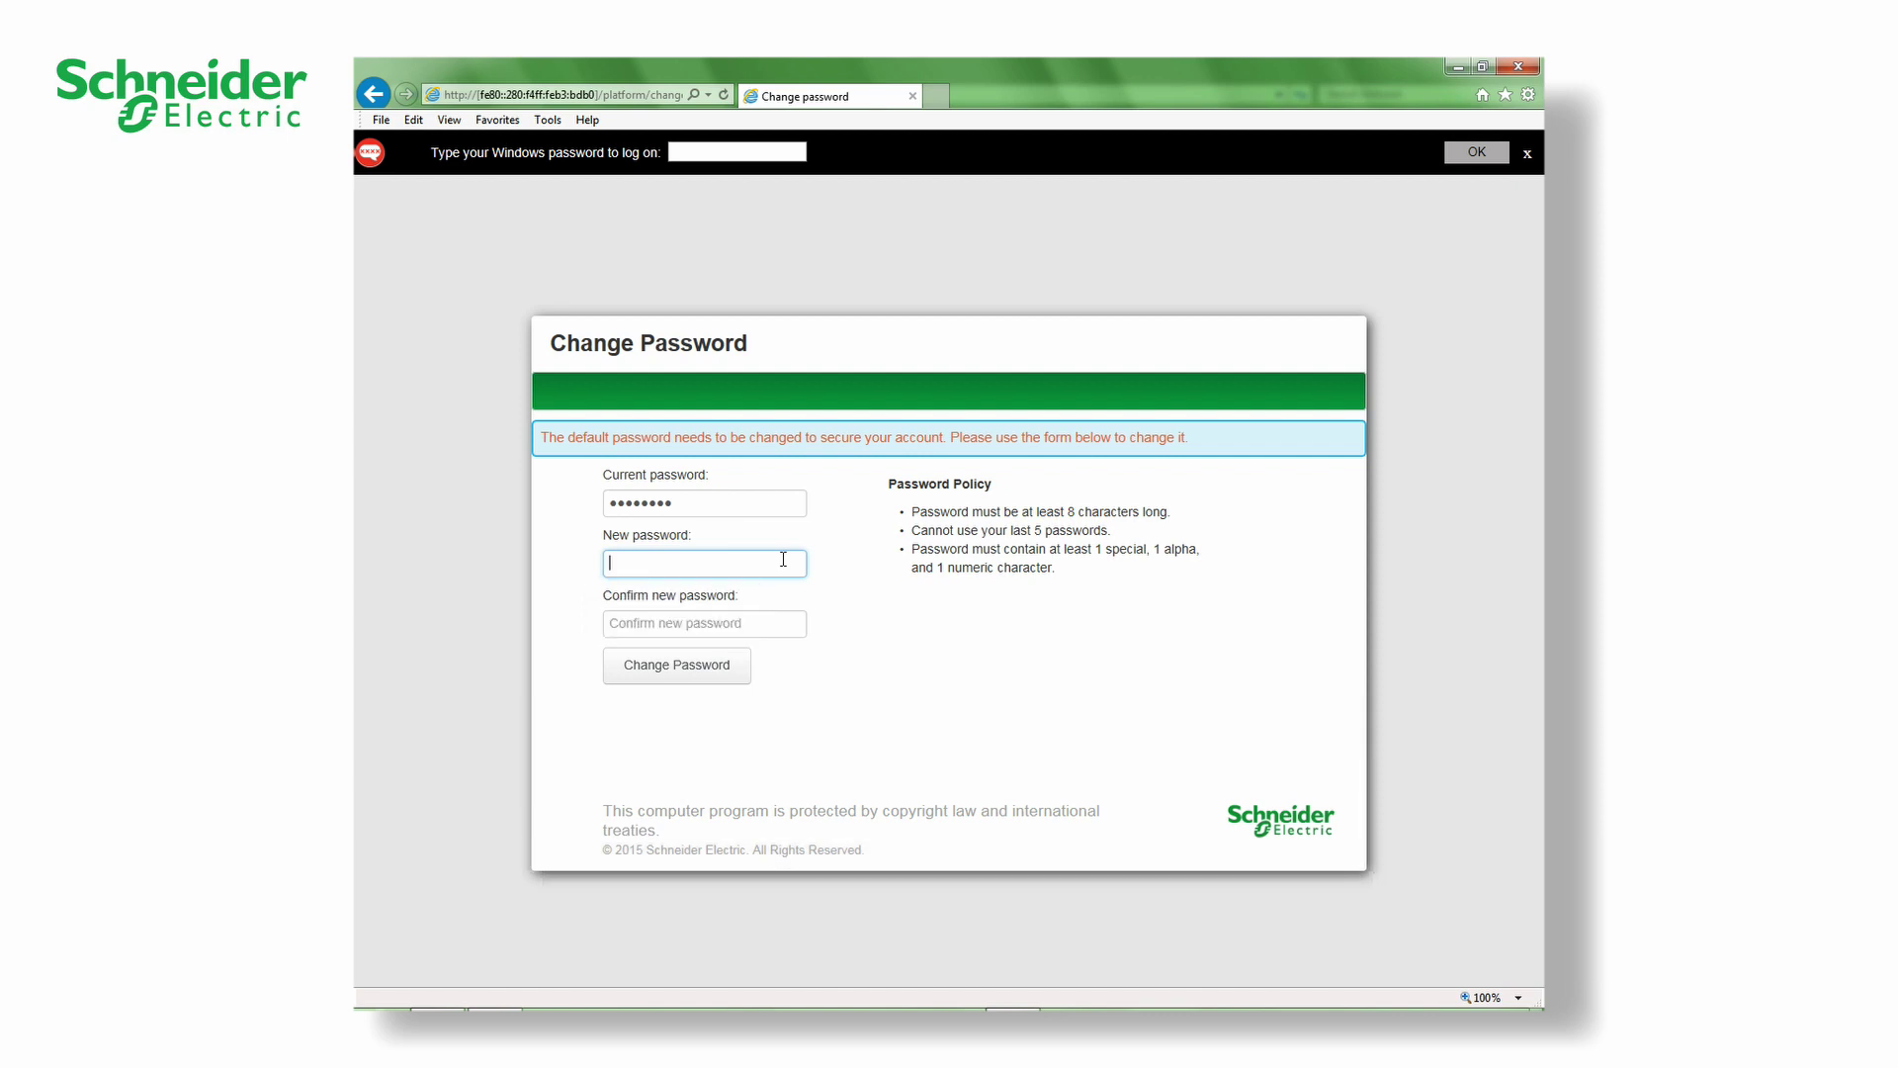
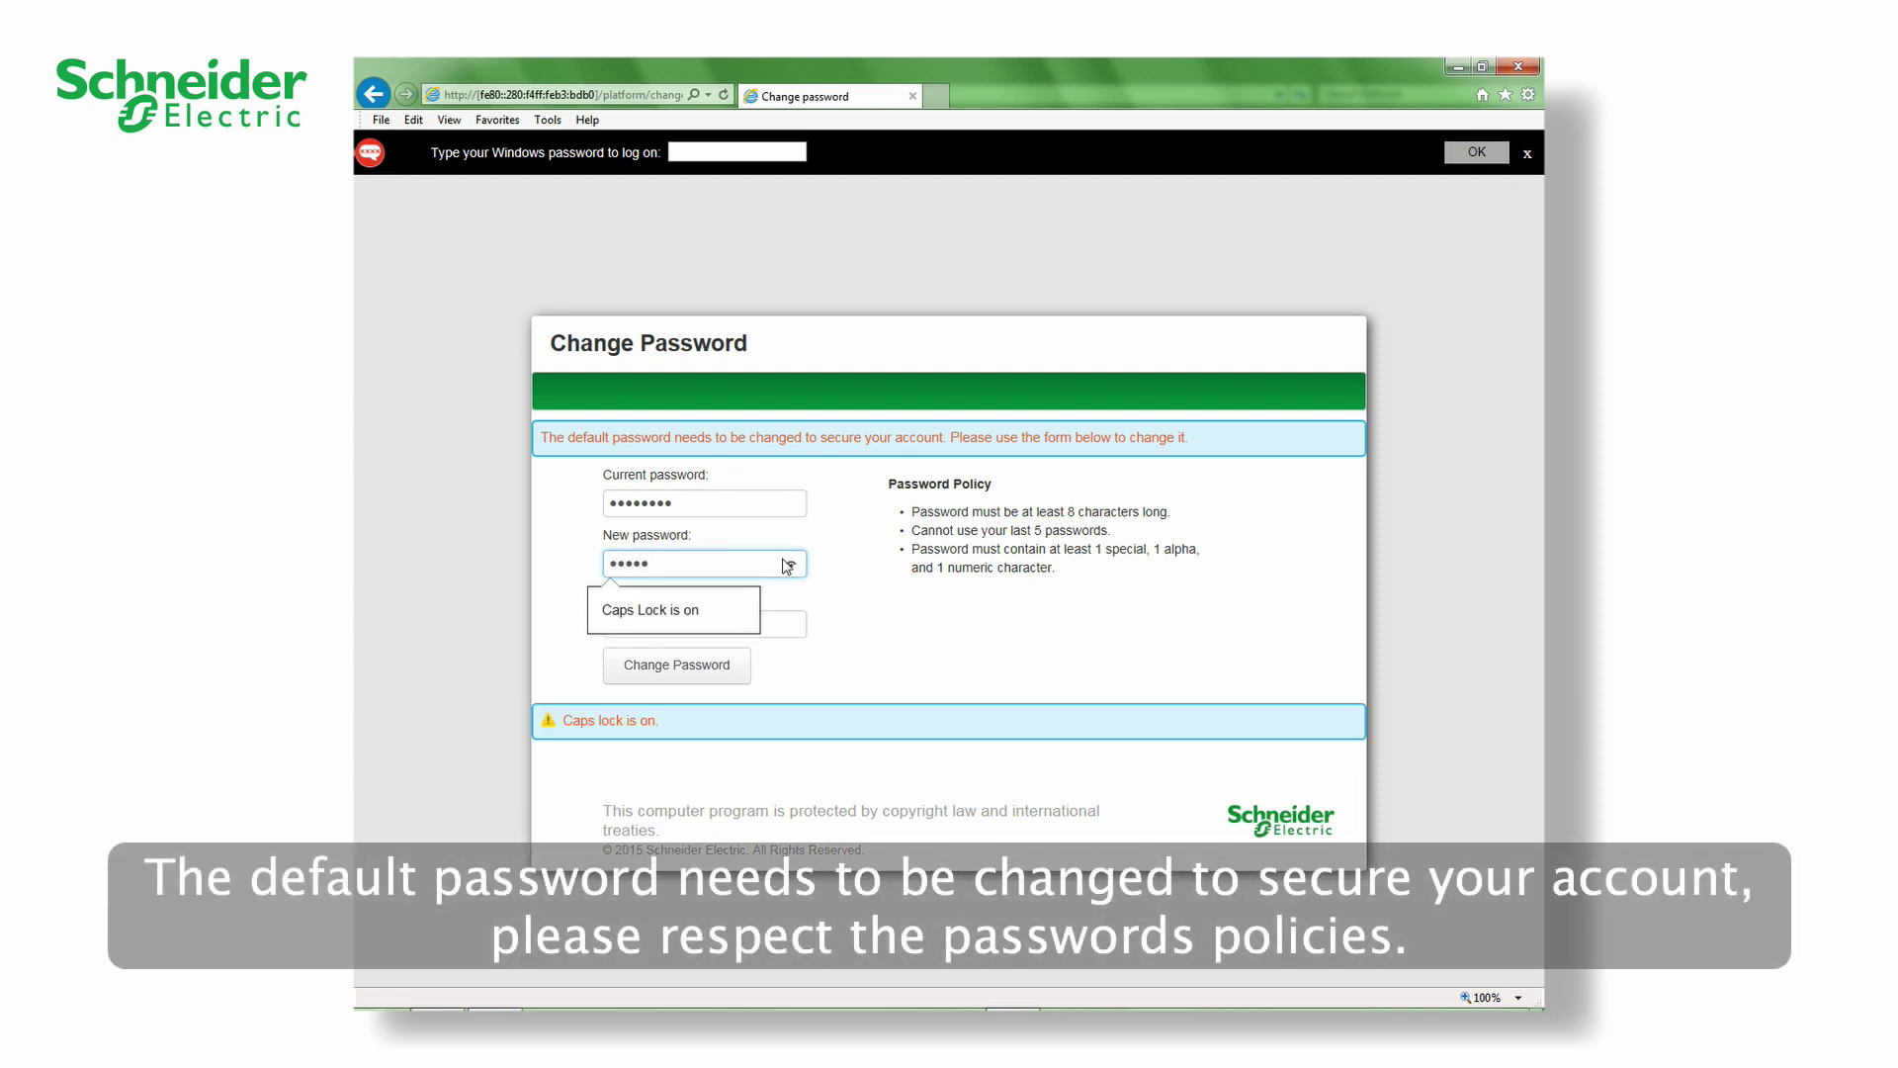
{"action": "key", "text": "Caps_Lock"}
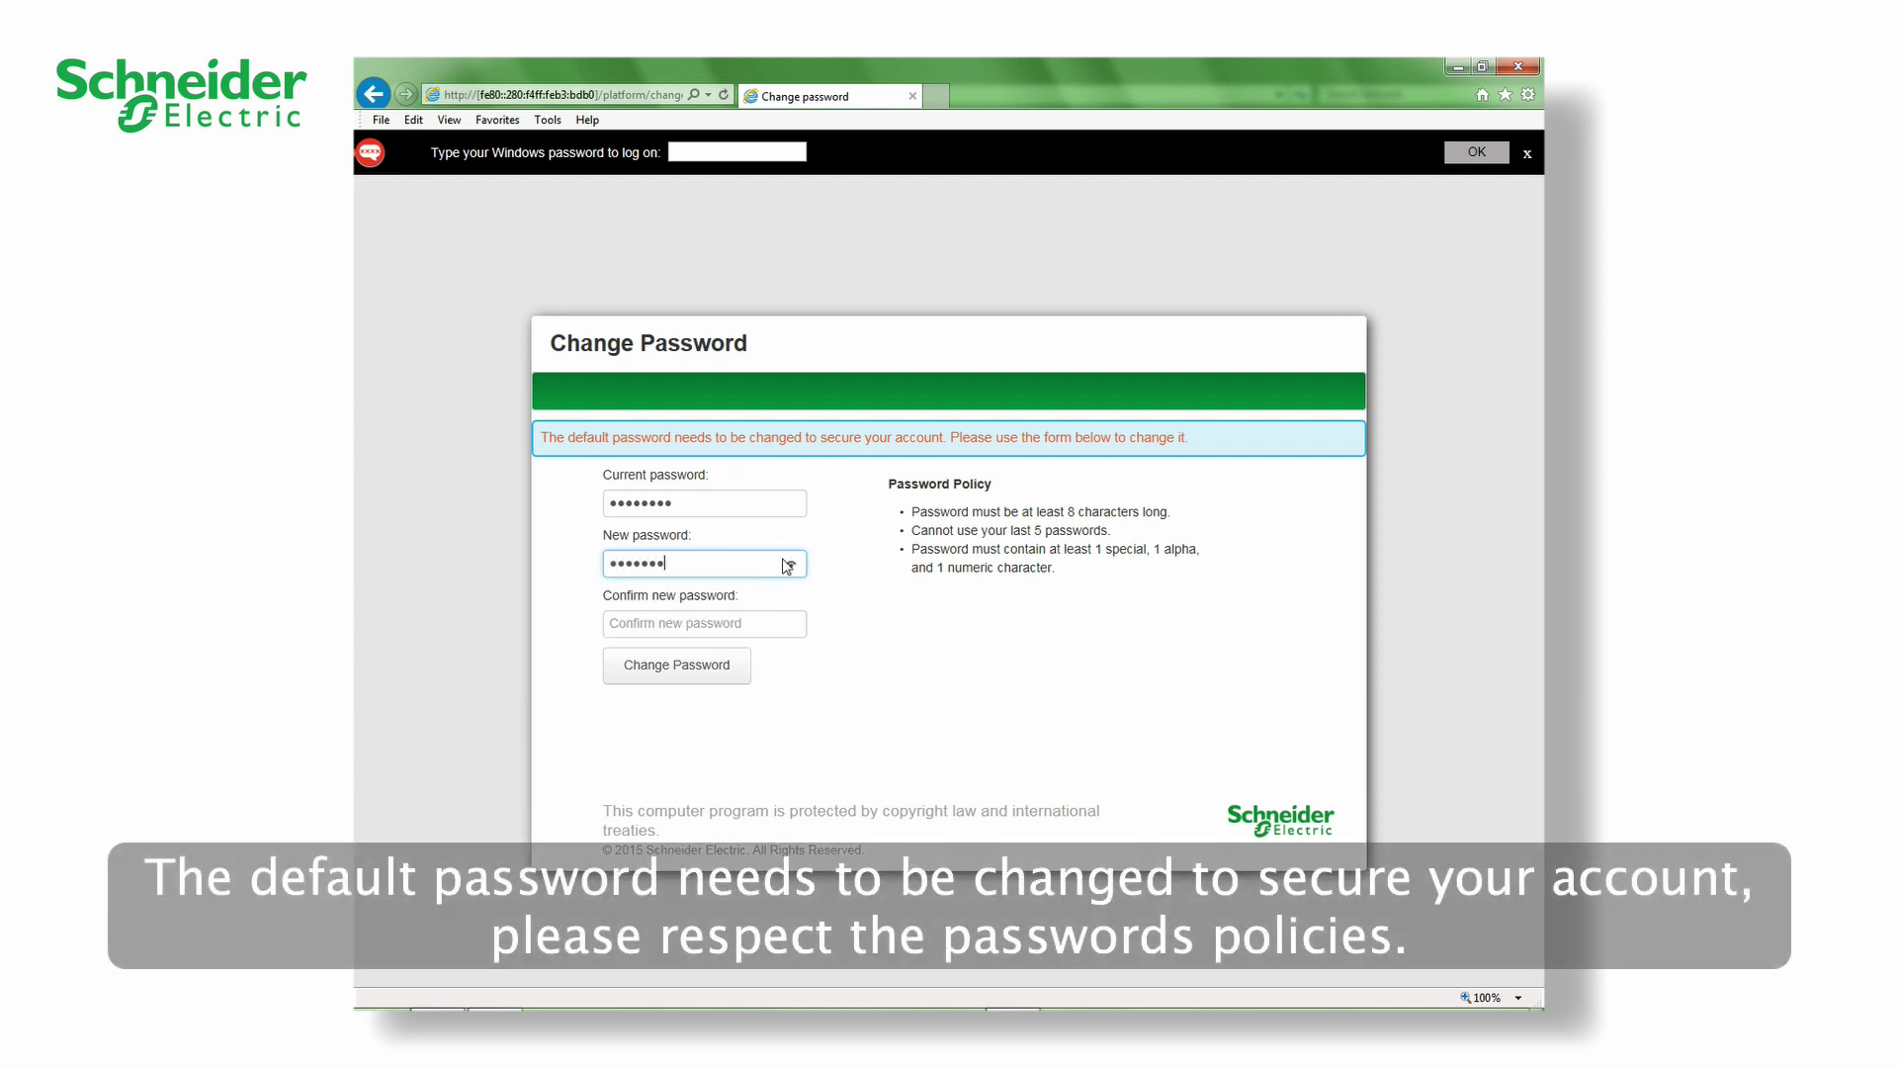
- Confirm the new password, submit the change, and accept the safety warning to reach the dashboard
{"action": "left_click", "coordinate": [653, 627]}
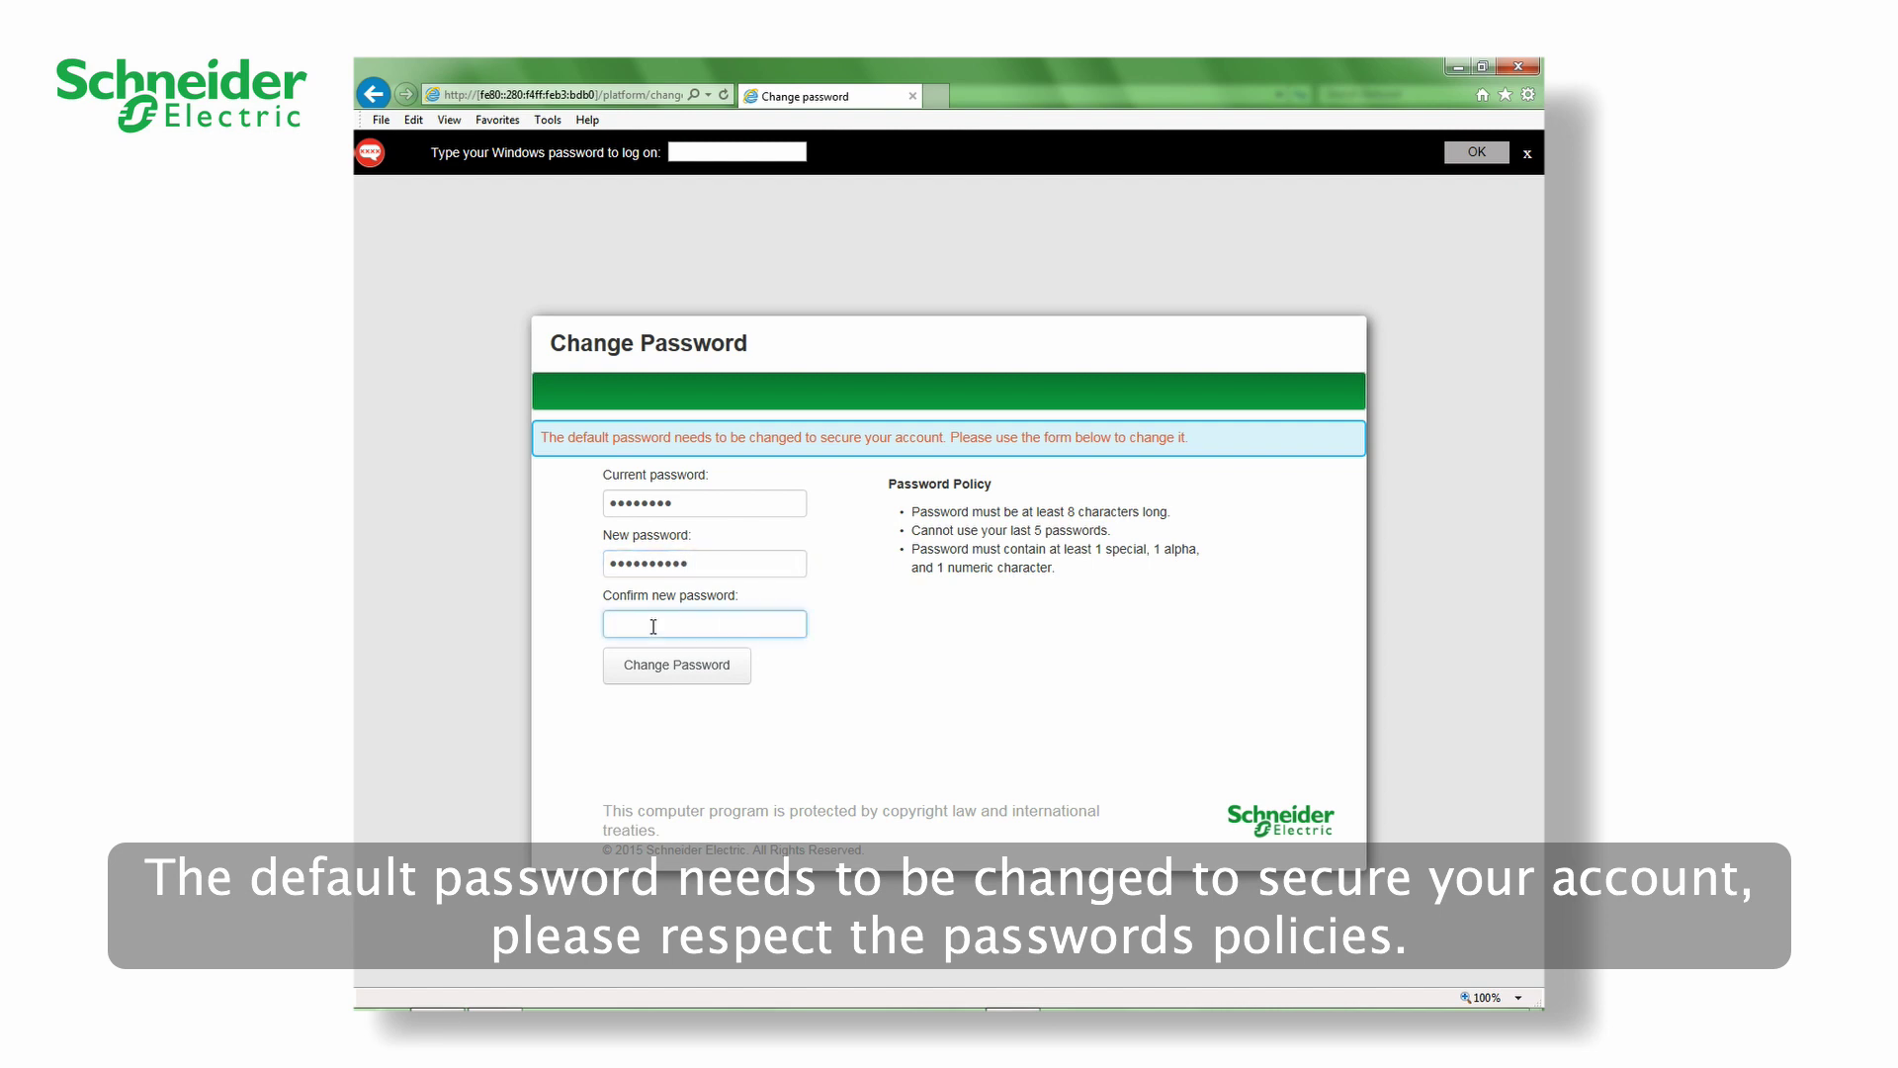
{"action": "key", "text": "Caps_Lock"}
{"action": "type", "text": "xxxx"}
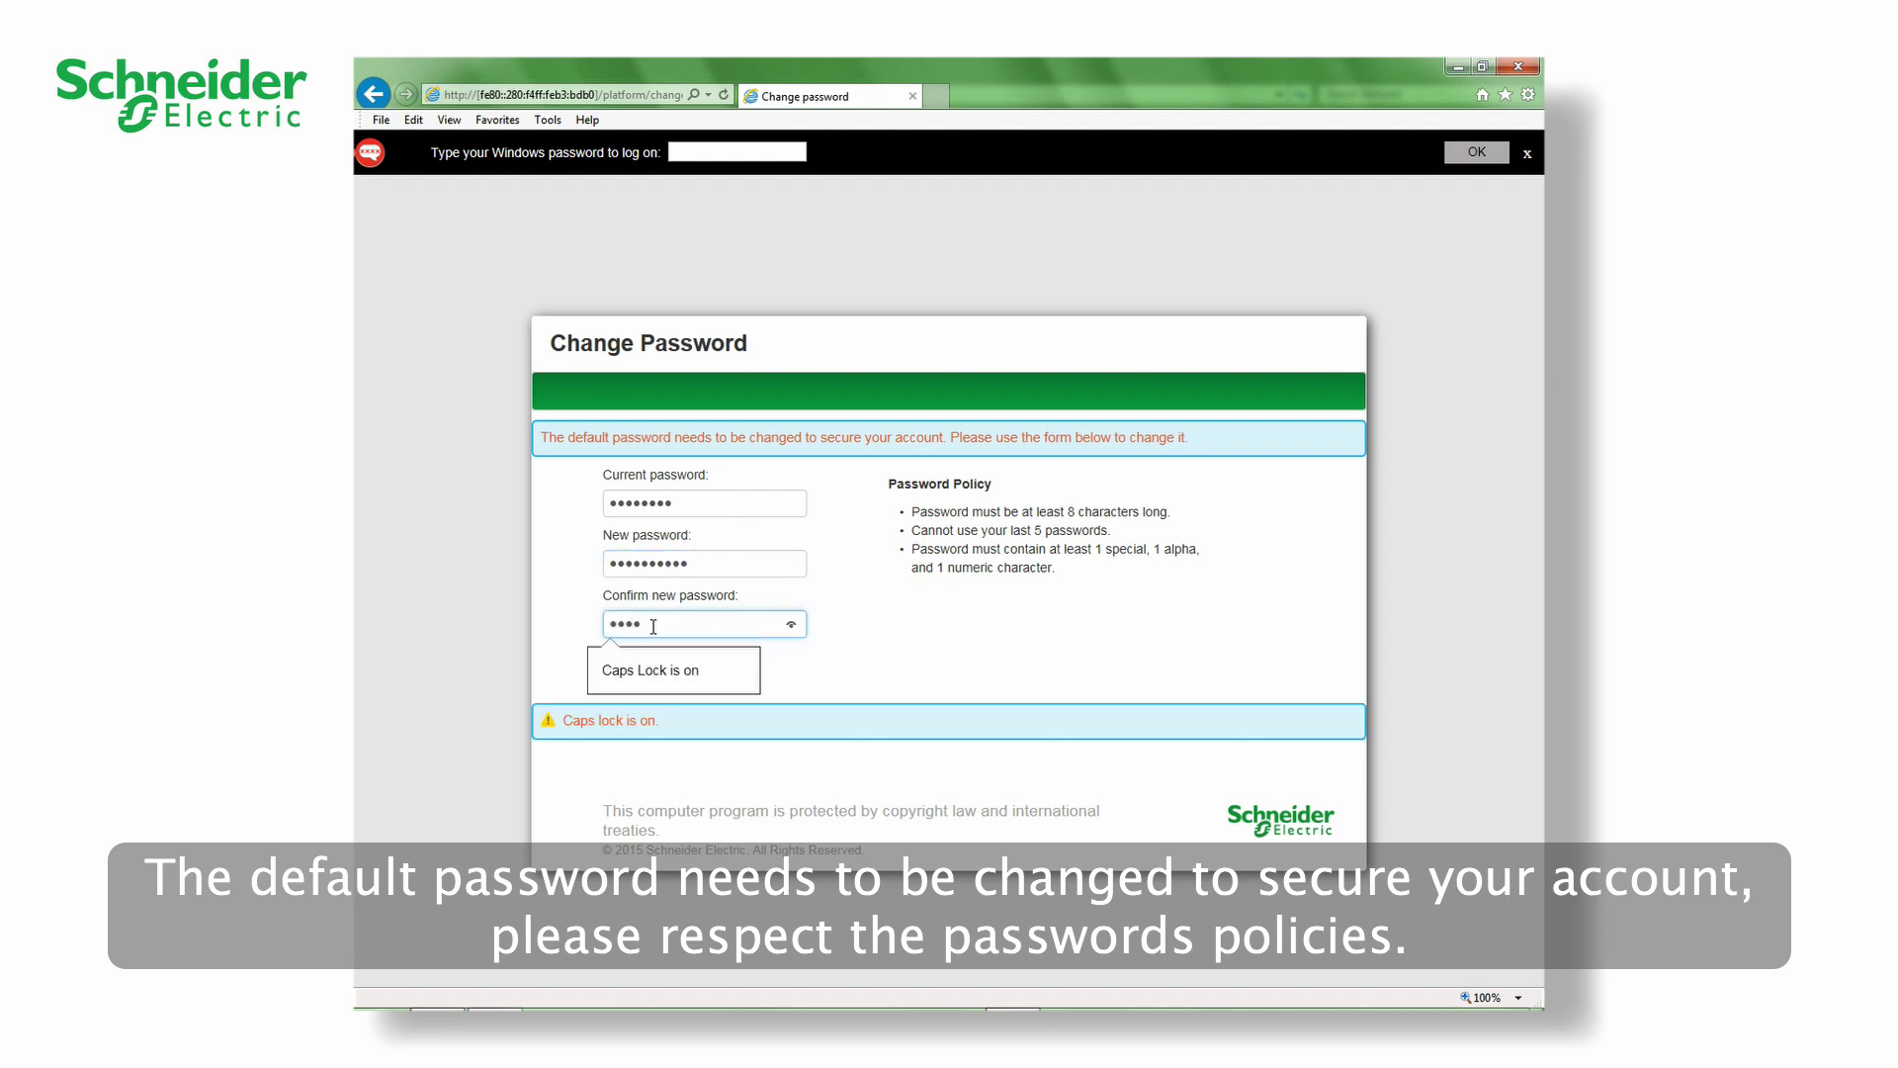
{"action": "key", "text": "Caps_Lock"}
{"action": "type", "text": "xxx"}
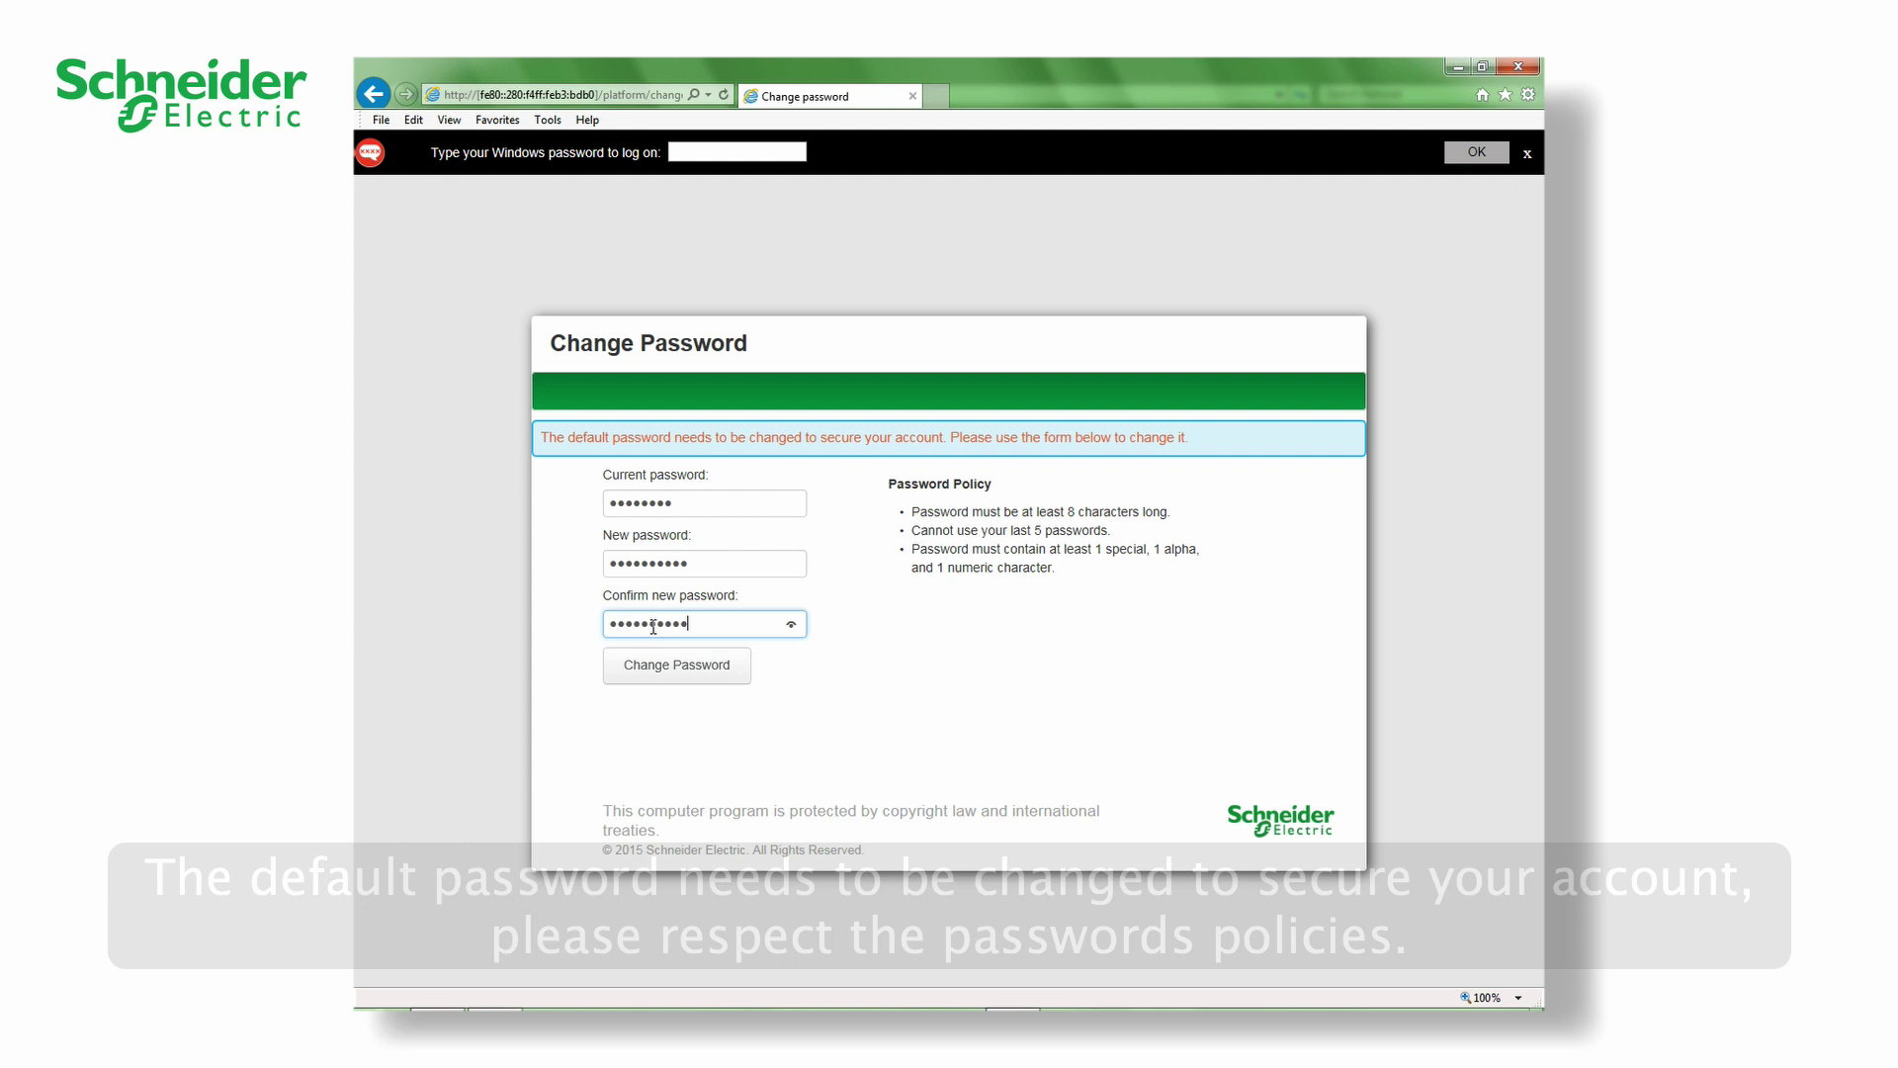
{"action": "left_click", "coordinate": [690, 670]}
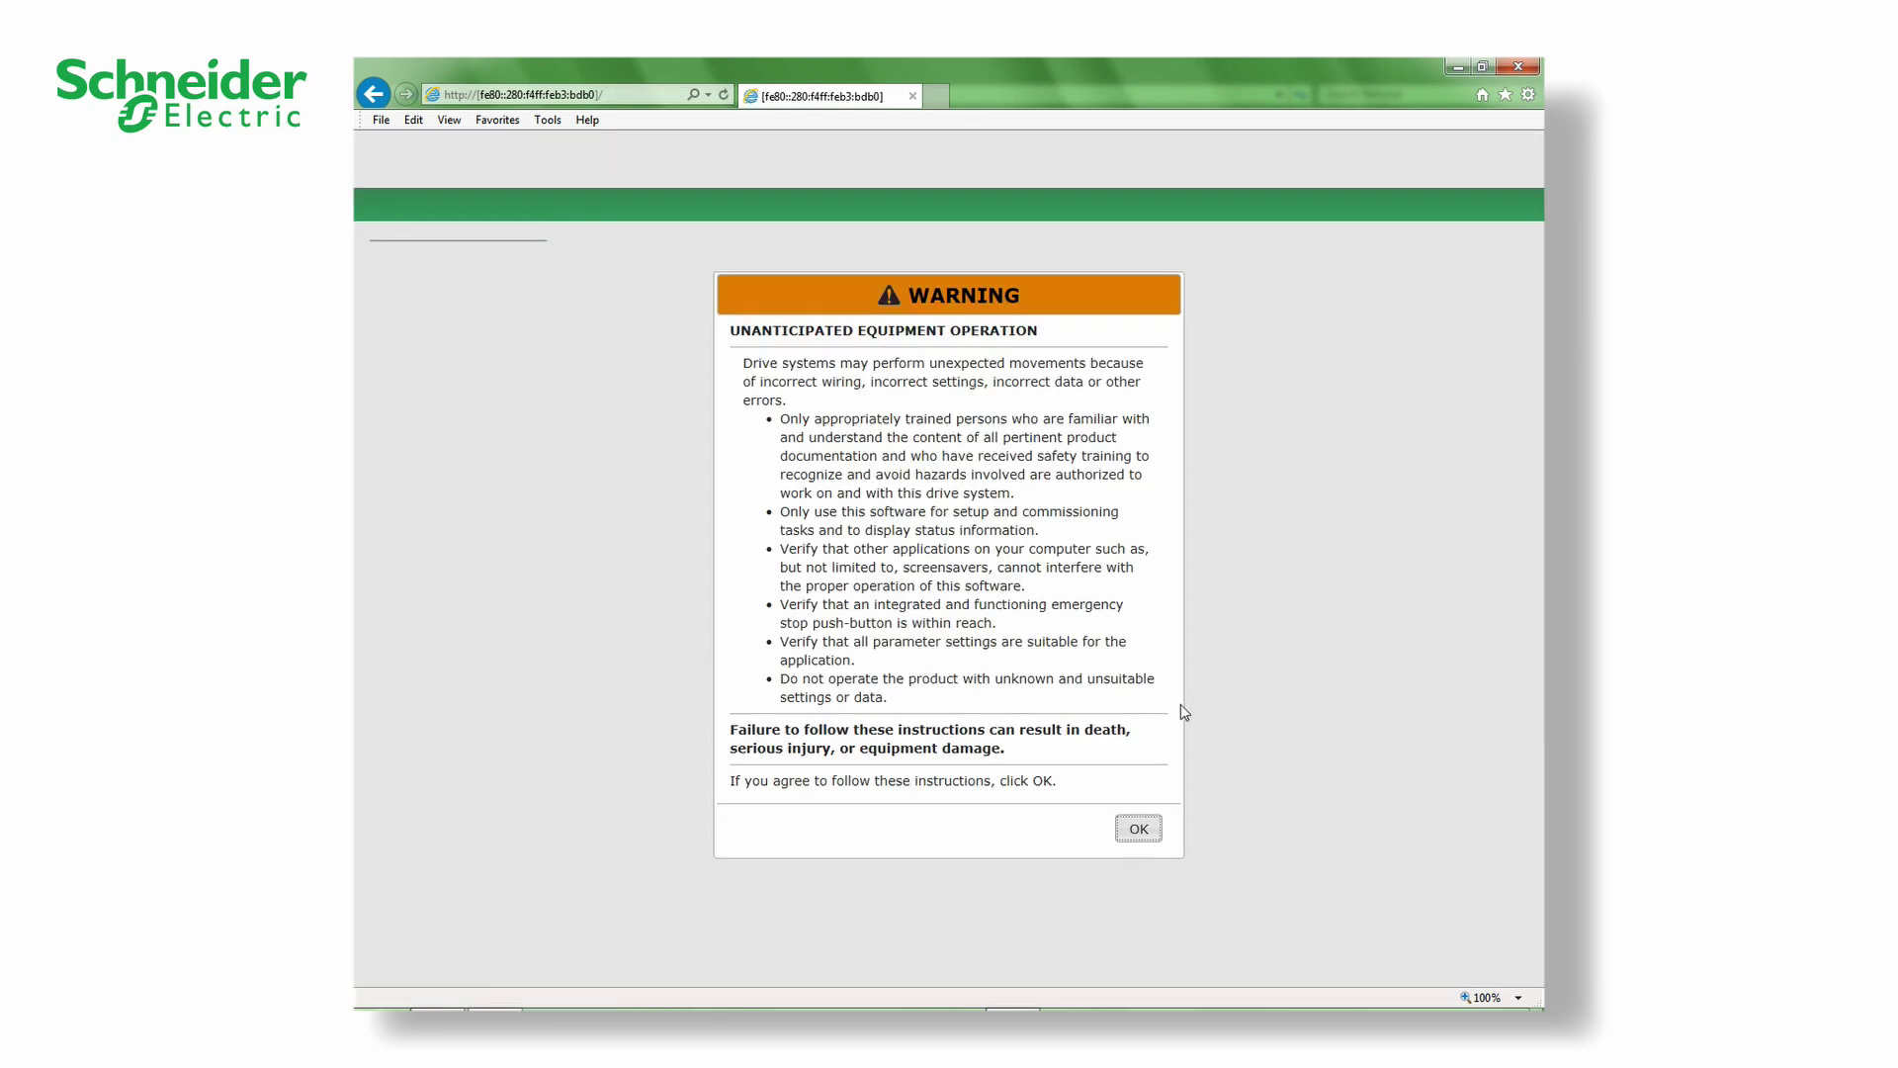
{"action": "left_click", "coordinate": [1137, 831]}
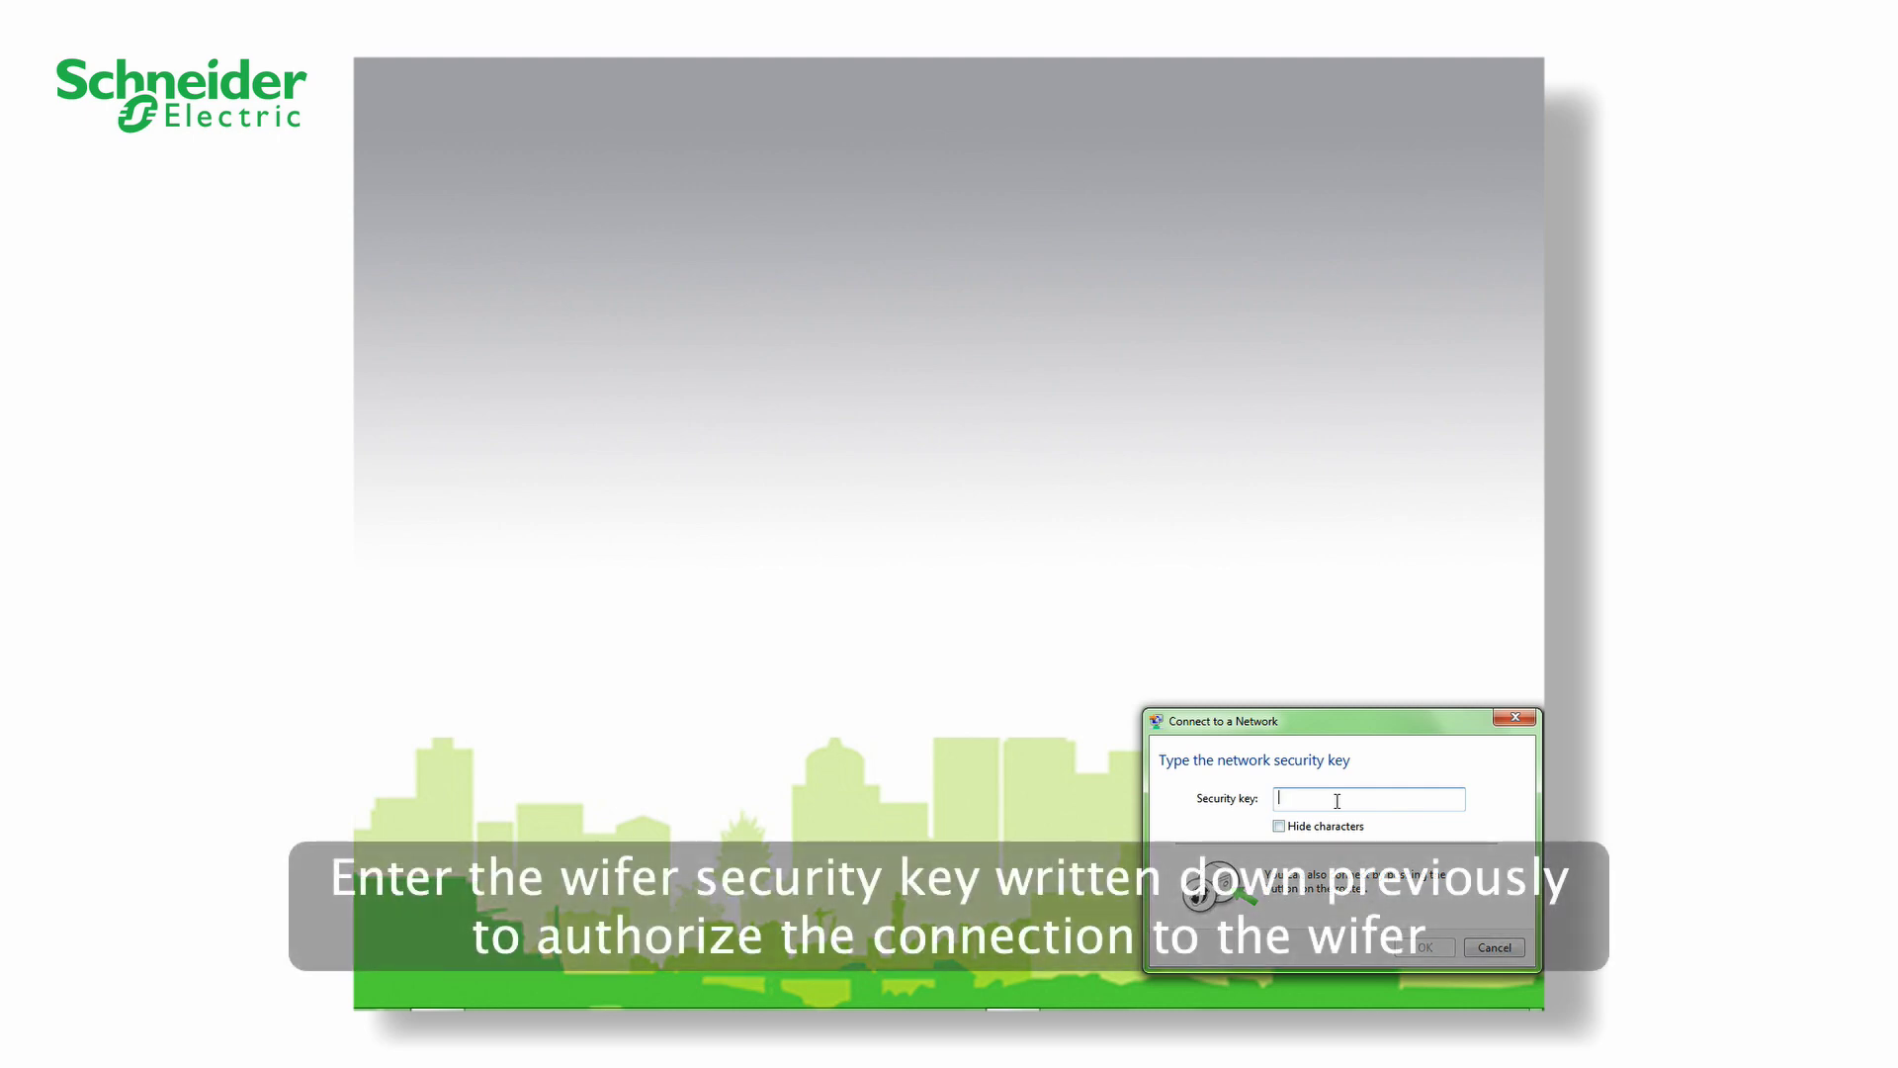
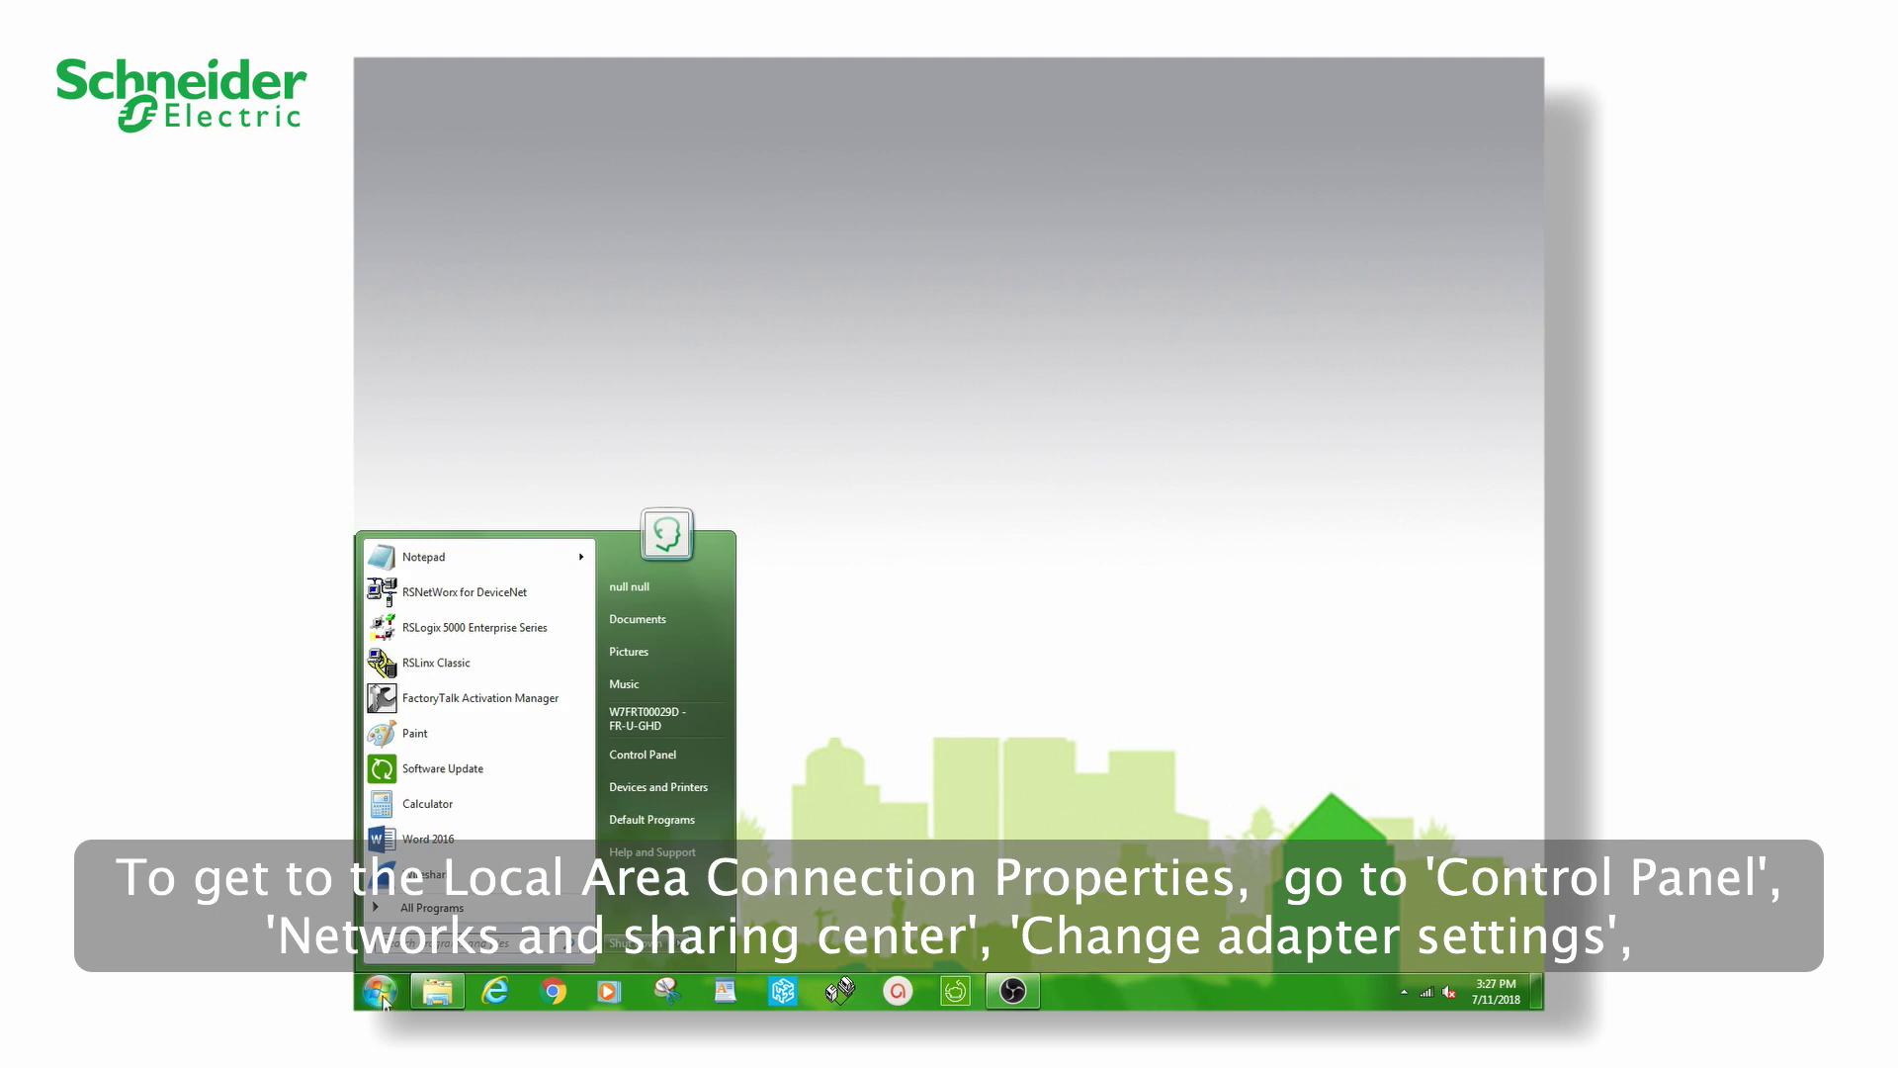
- Open the Internet Protocol Version 4 (TCP/IPv4) properties of the Local Area Connection
{"action": "left_click", "coordinate": [673, 761]}
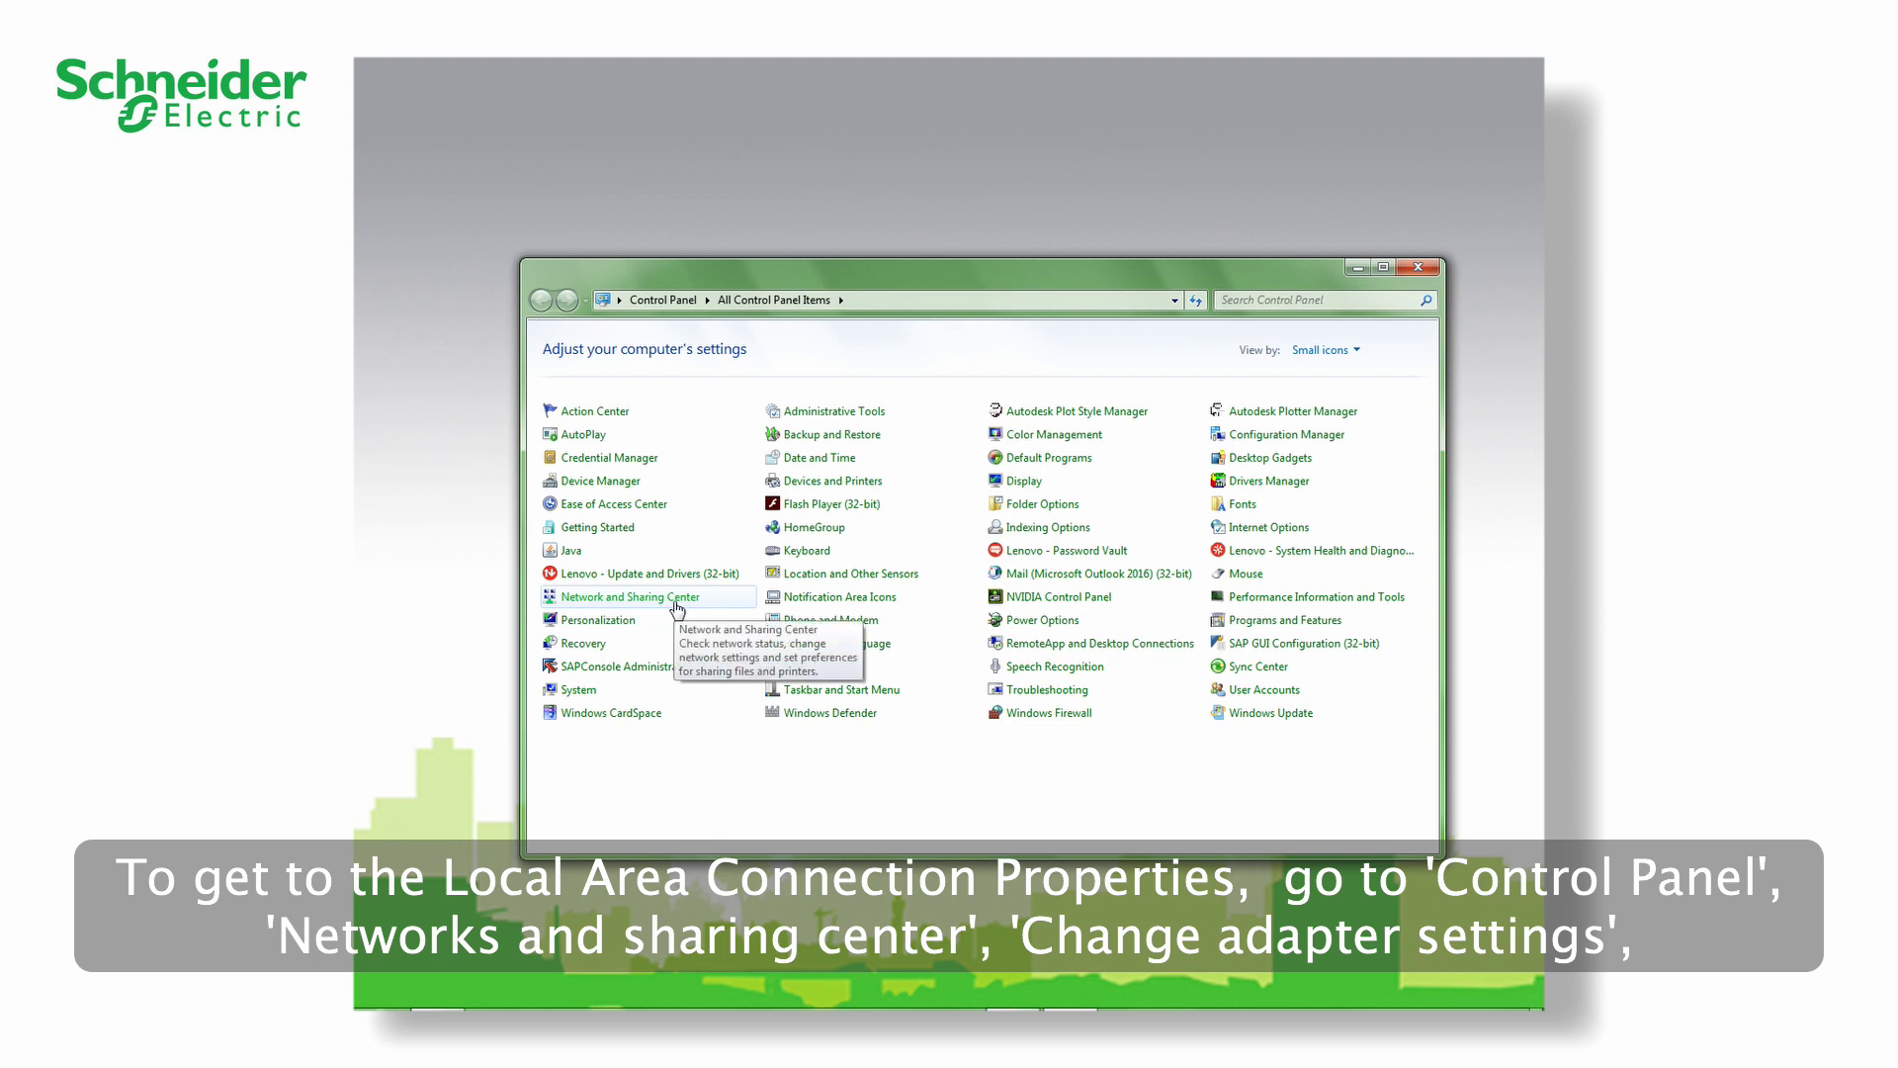
{"action": "left_click", "coordinate": [677, 601]}
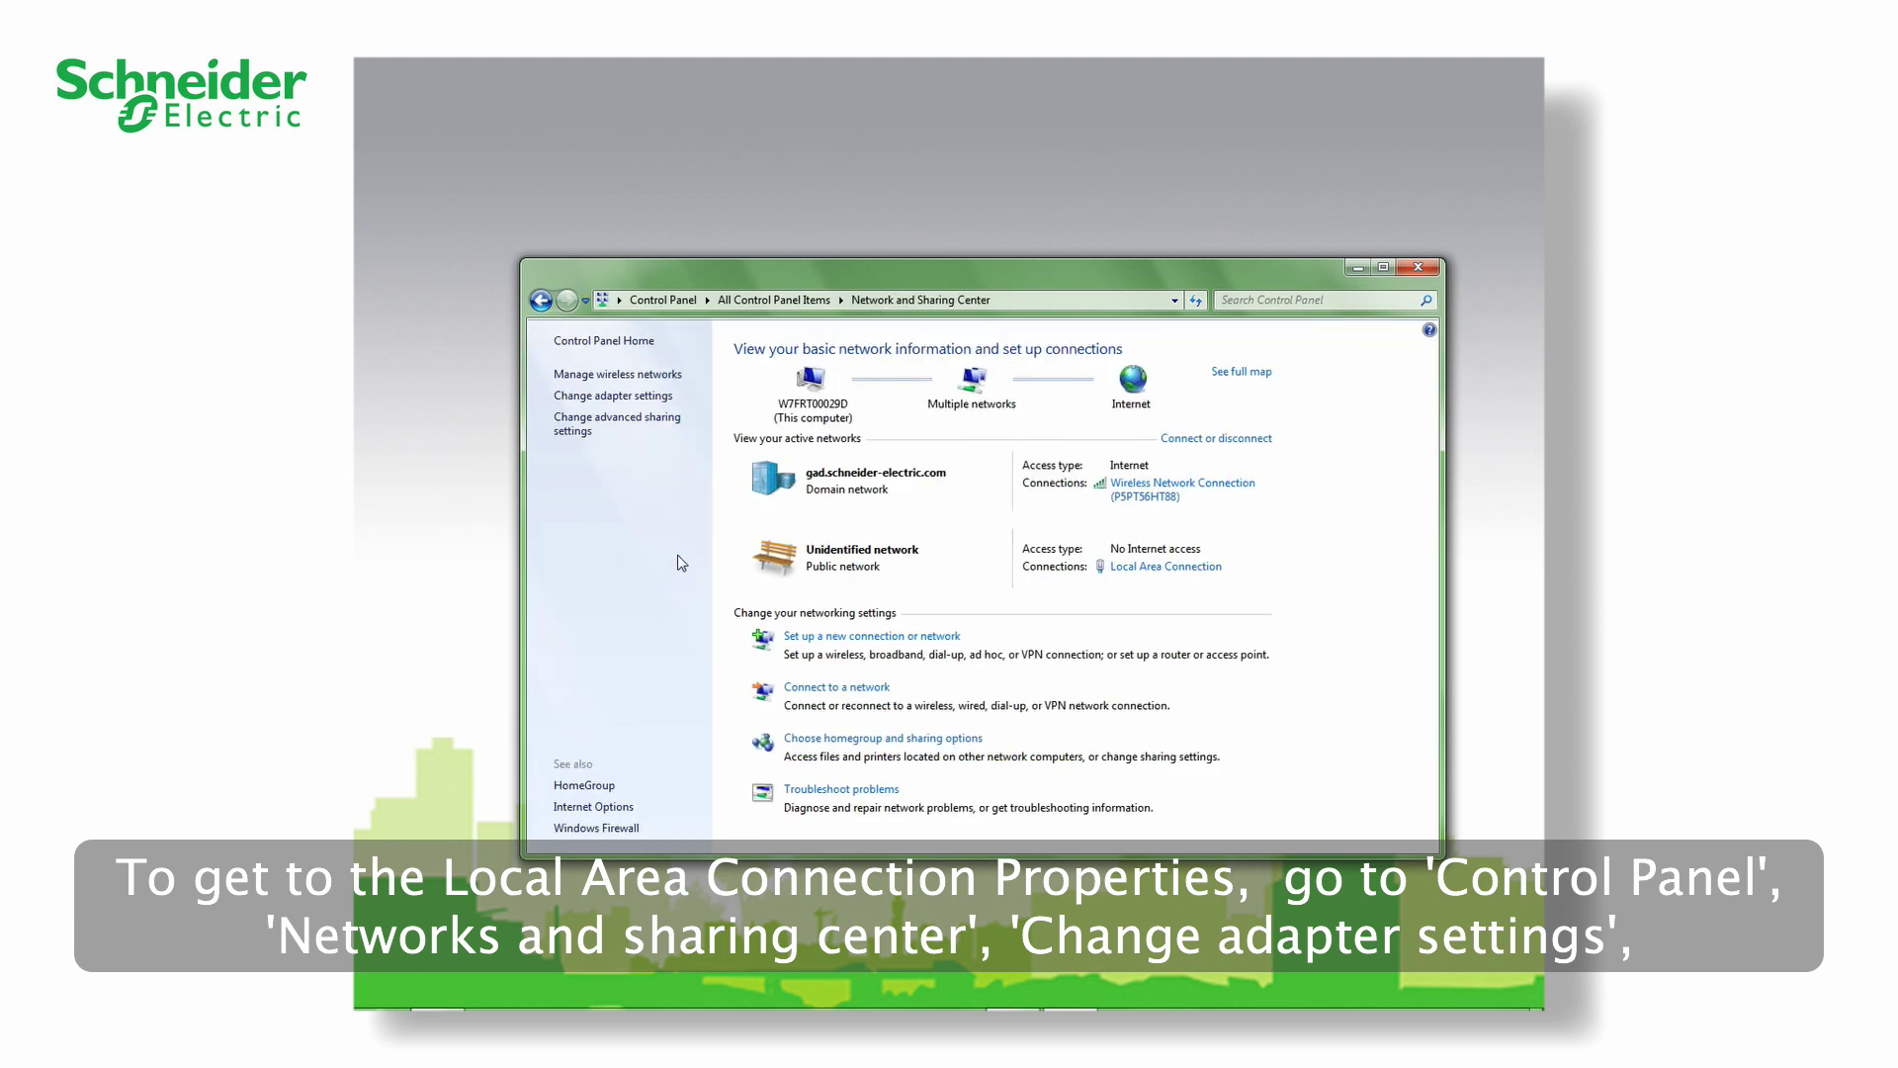
{"action": "left_click", "coordinate": [656, 395]}
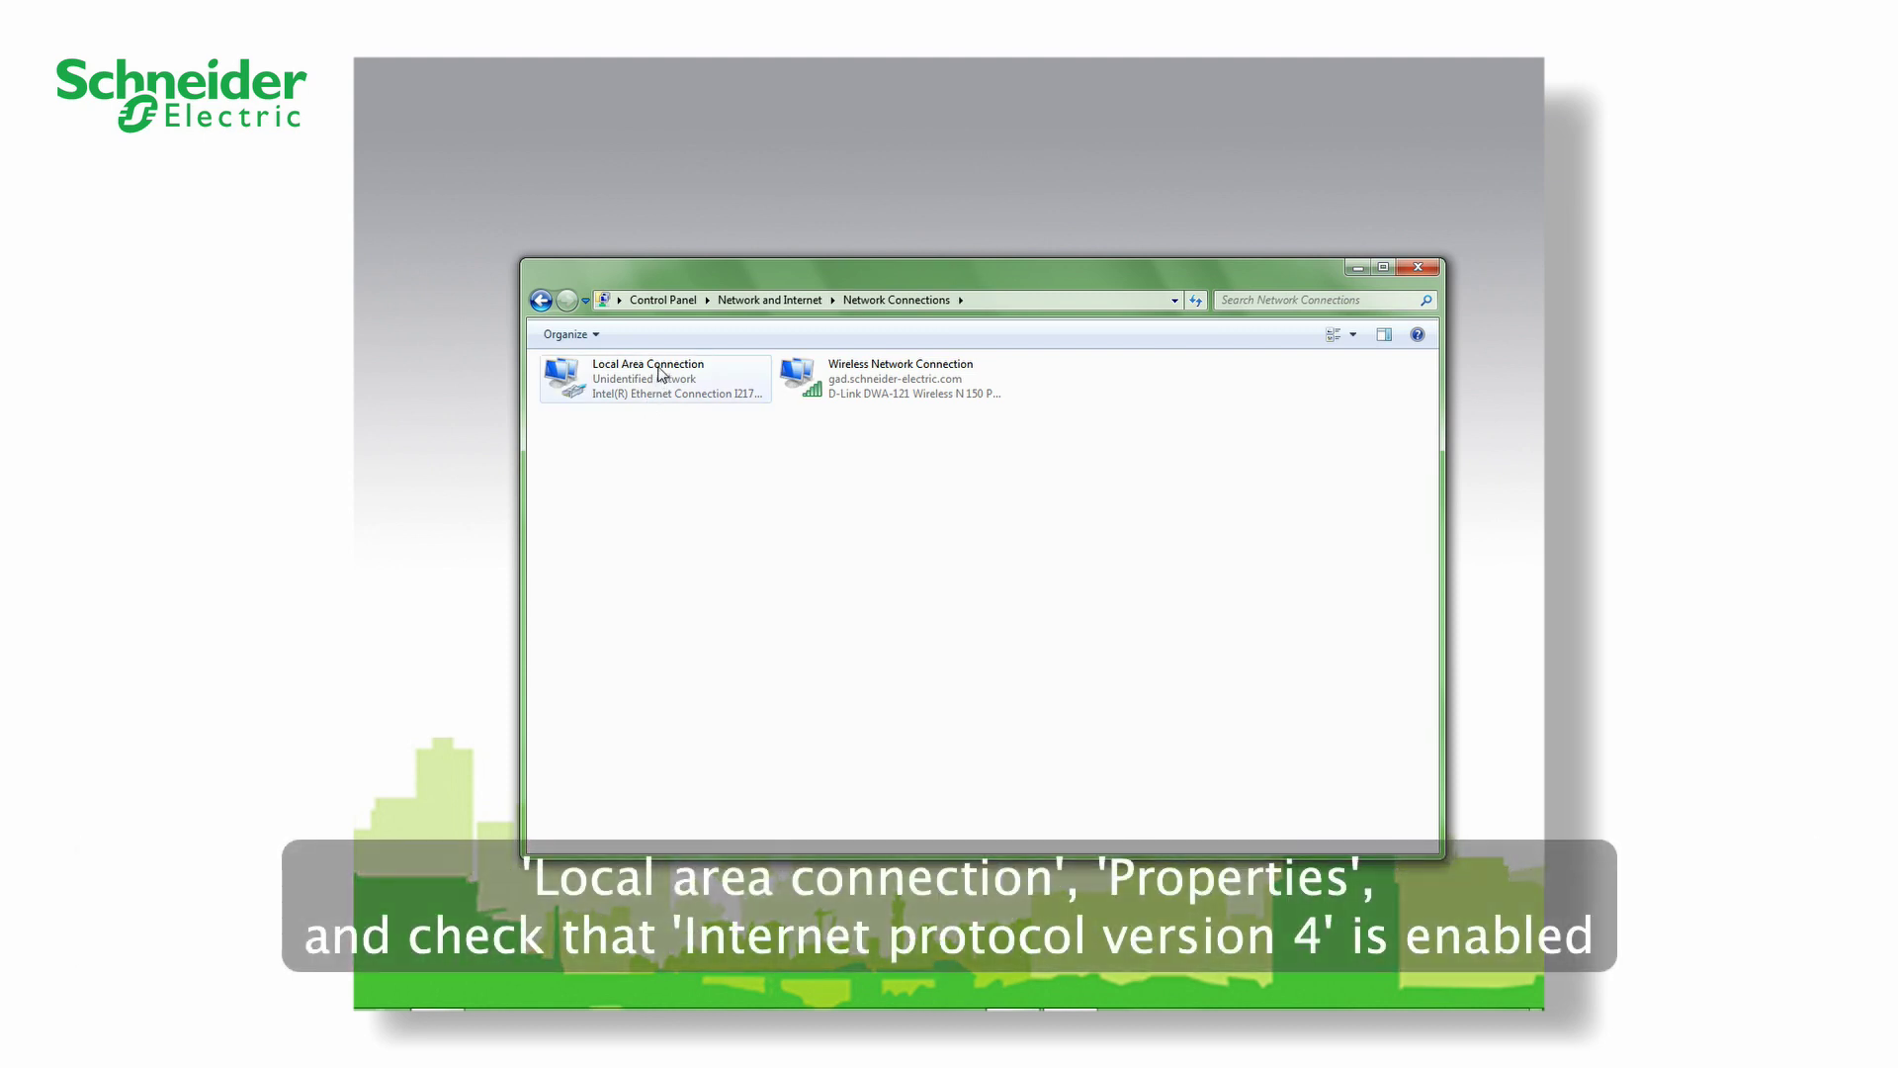
{"action": "double_click", "coordinate": [660, 374]}
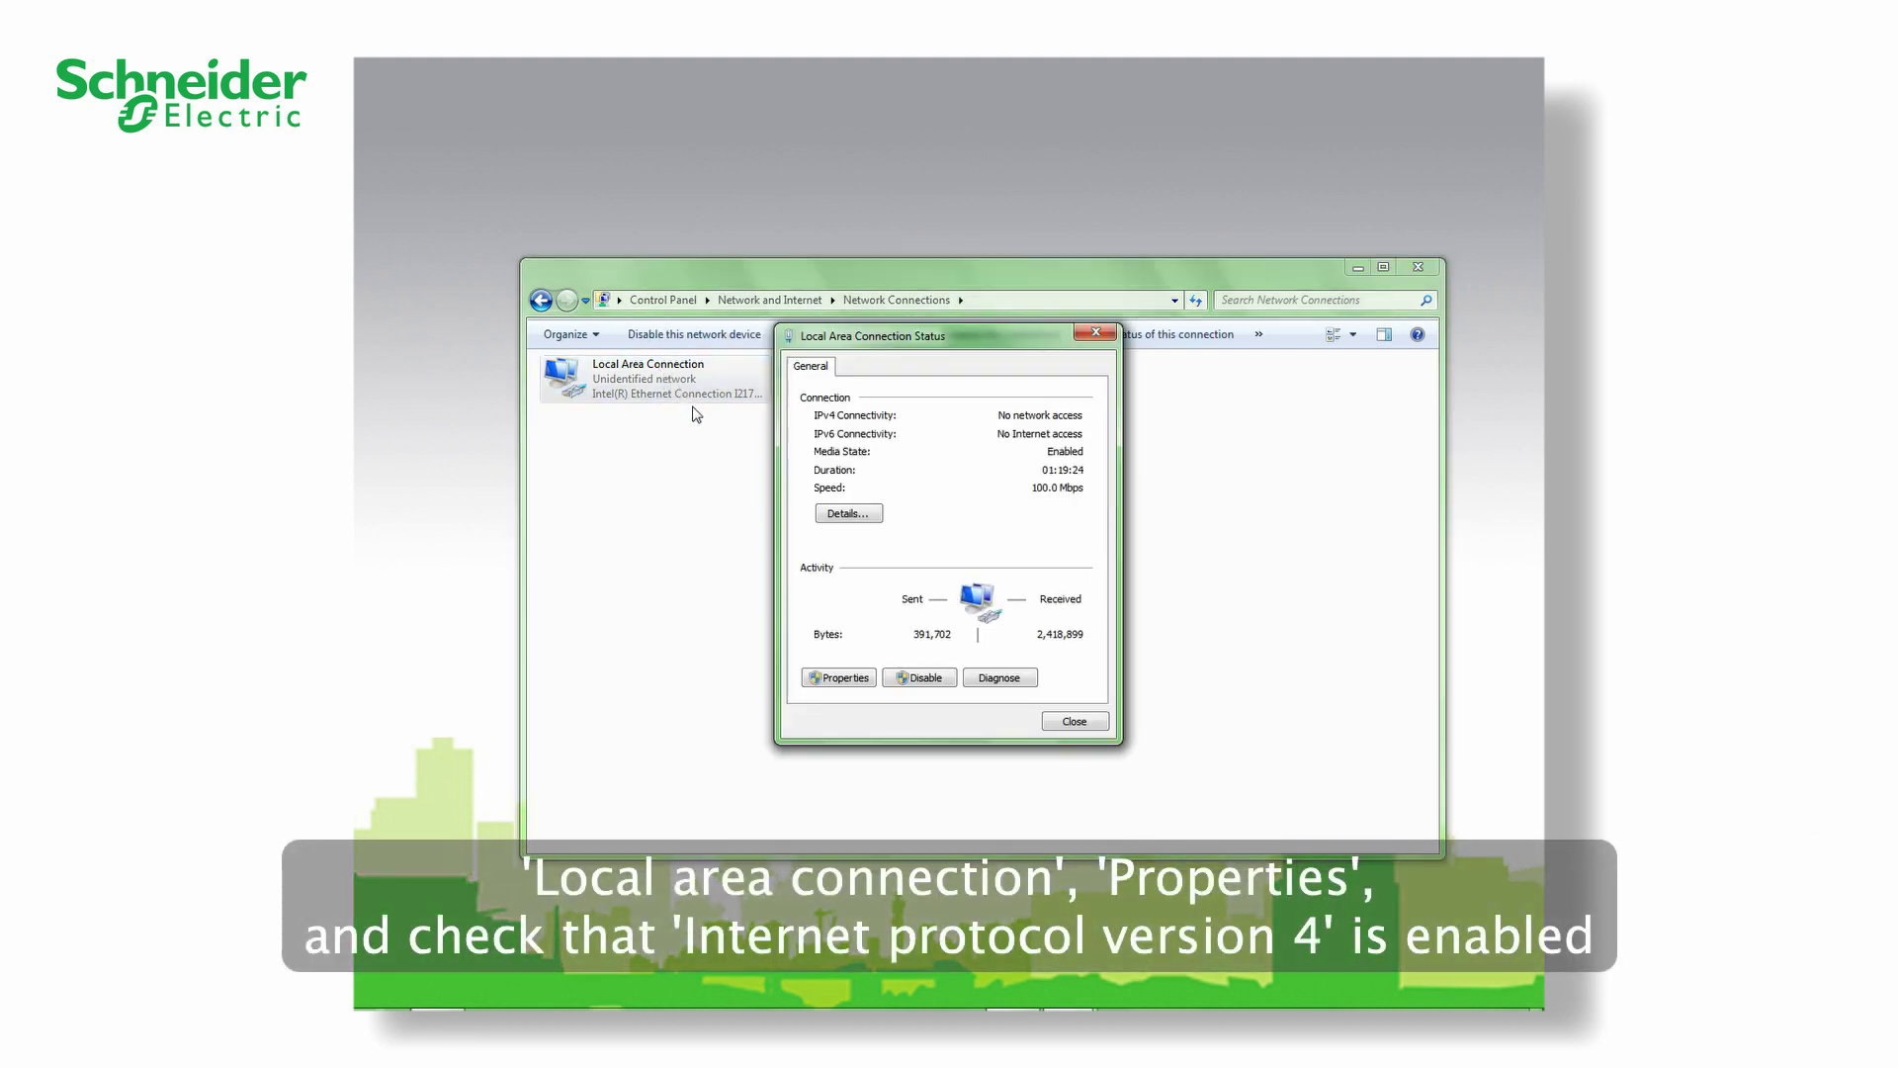
{"action": "left_click", "coordinate": [835, 682]}
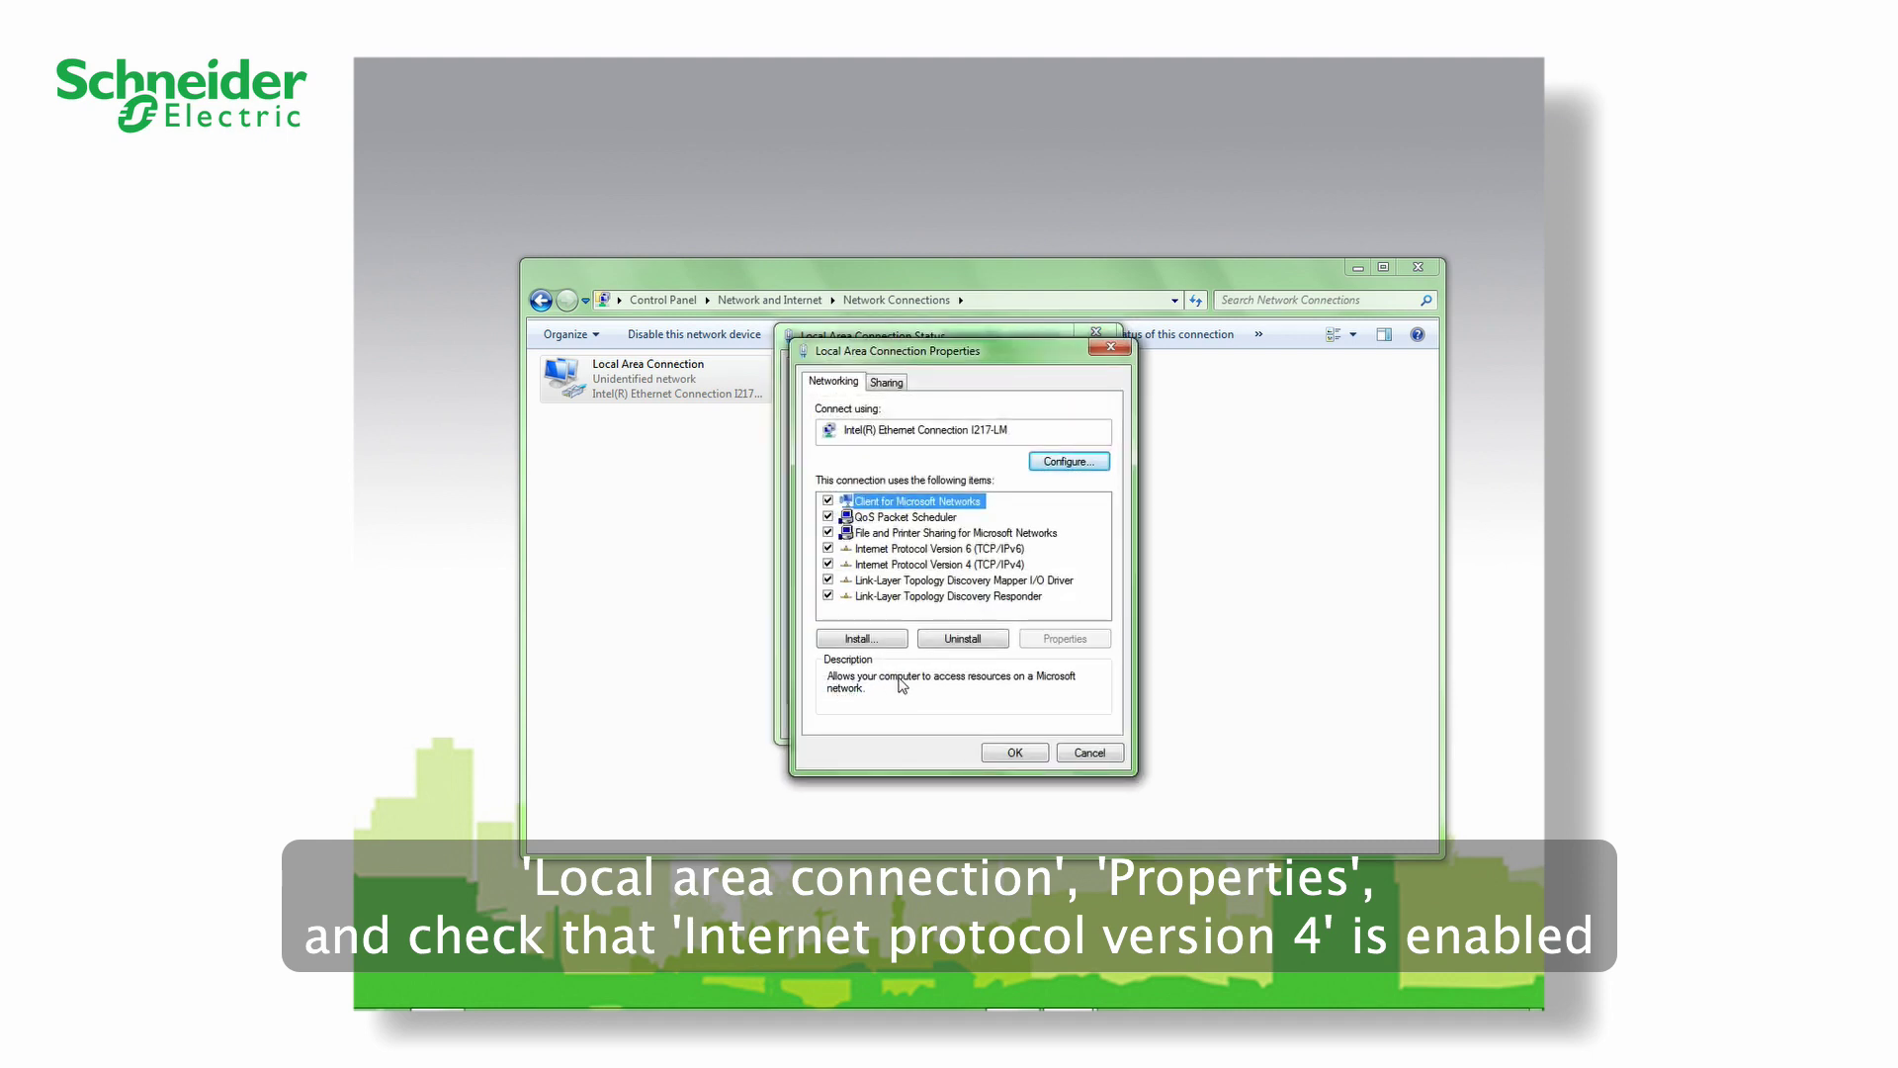
{"action": "left_click", "coordinate": [954, 569]}
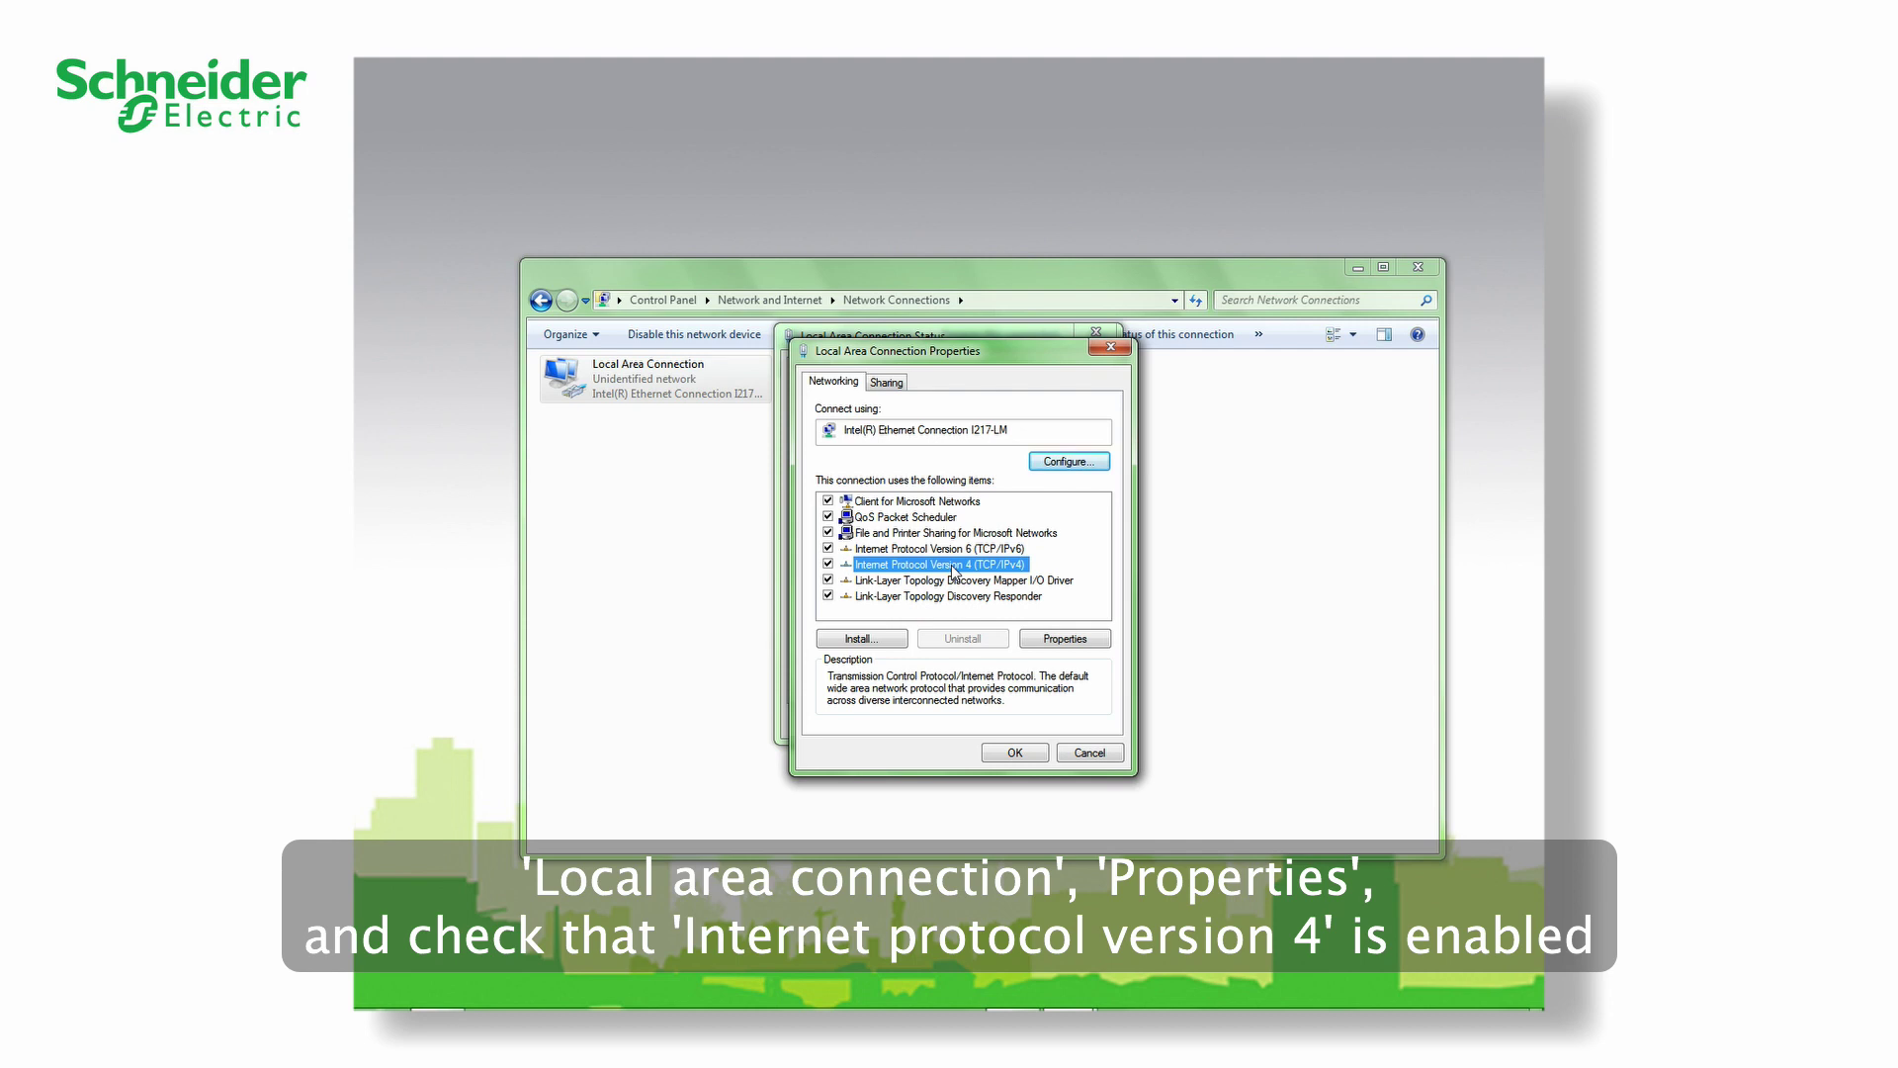
{"action": "double_click", "coordinate": [953, 570]}
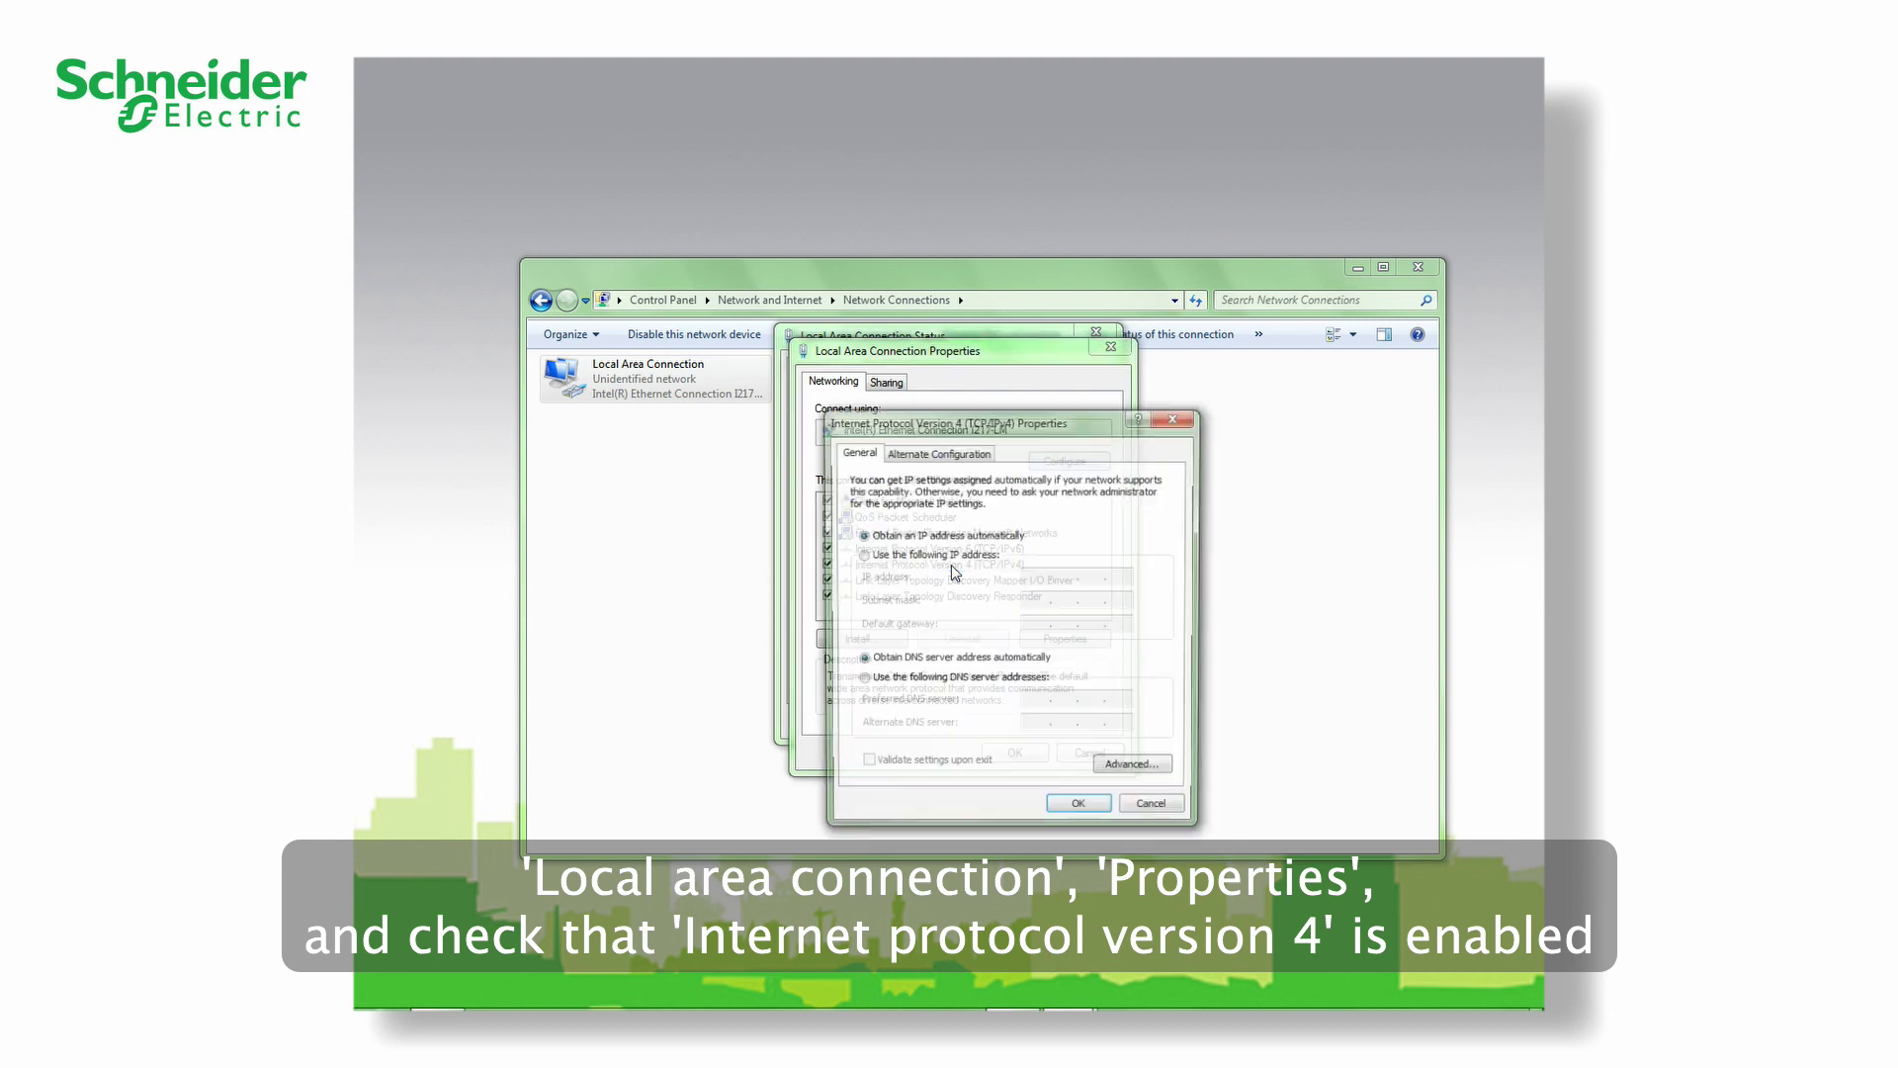
- Set fixed IPv4 address 192.168.0.10 with mask 255.255.255.0, then close all connection dialogs
{"action": "left_click", "coordinate": [861, 555]}
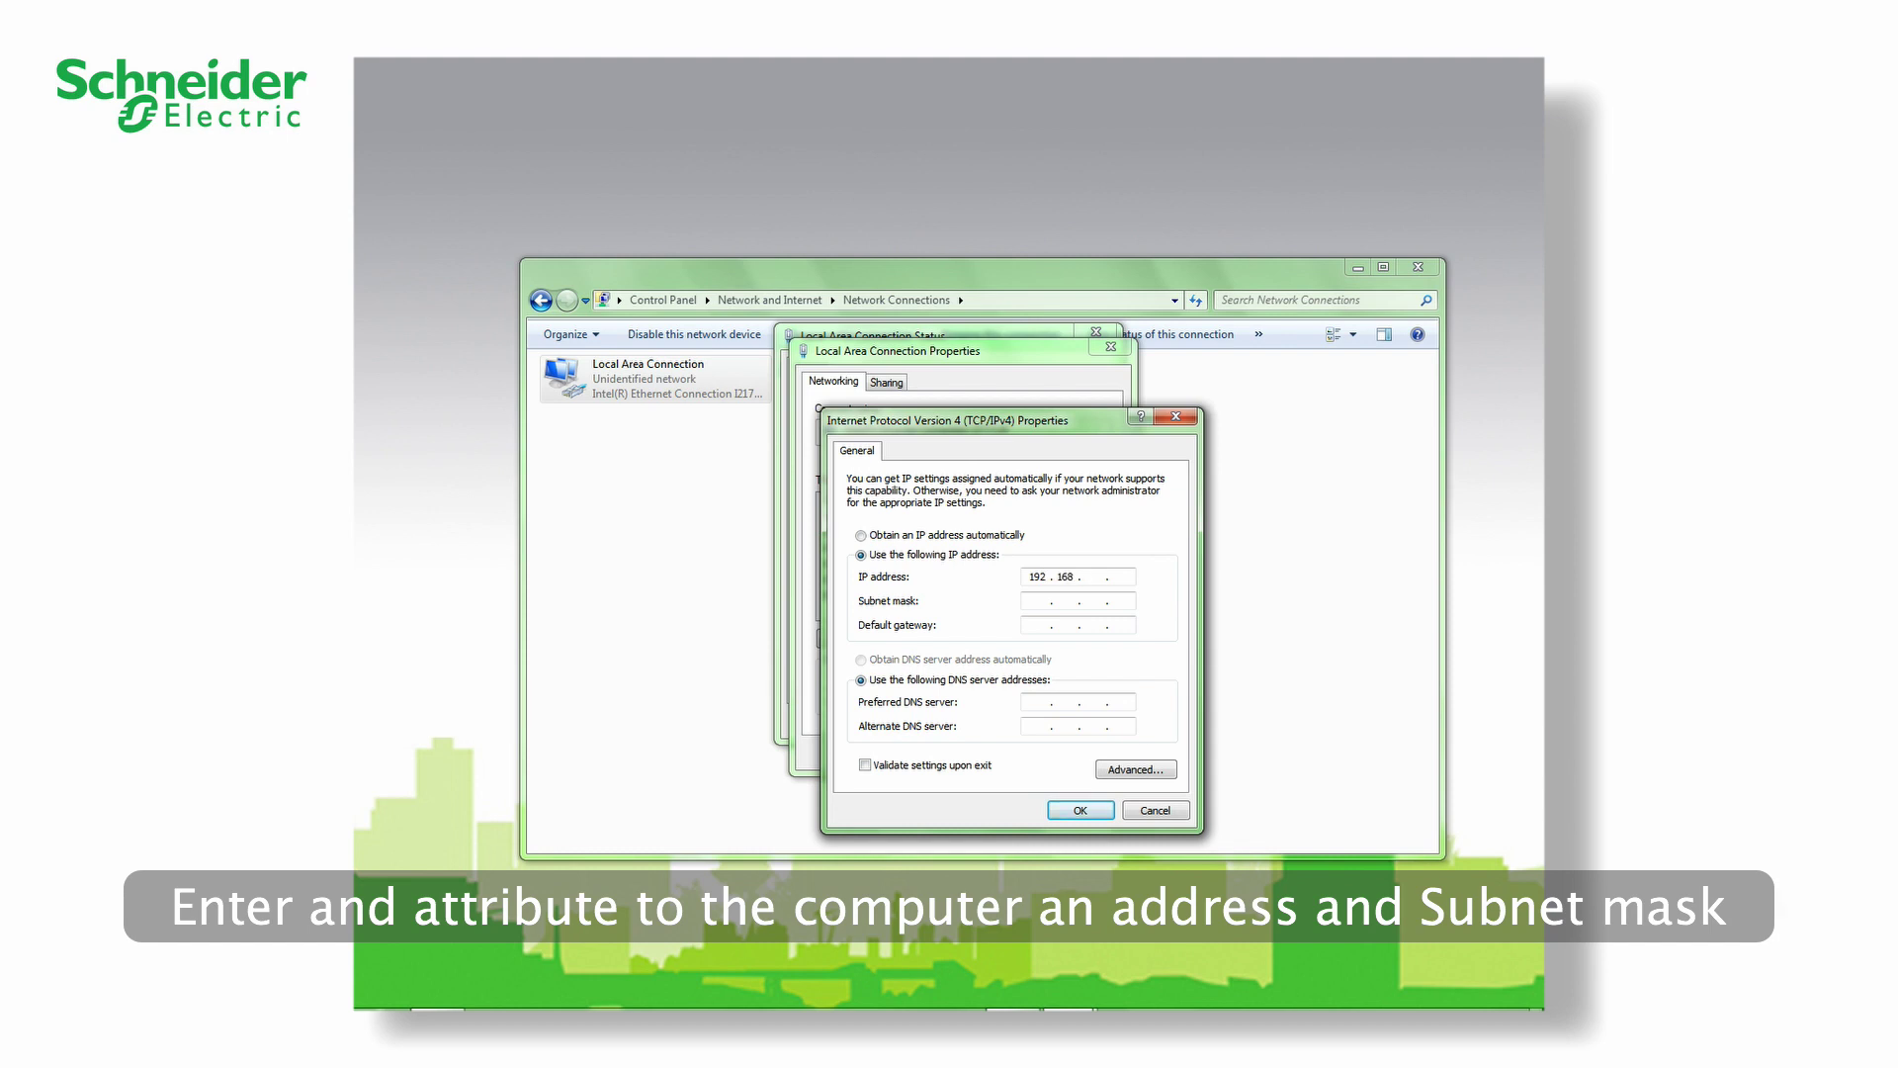
{"action": "type", "text": "000"}
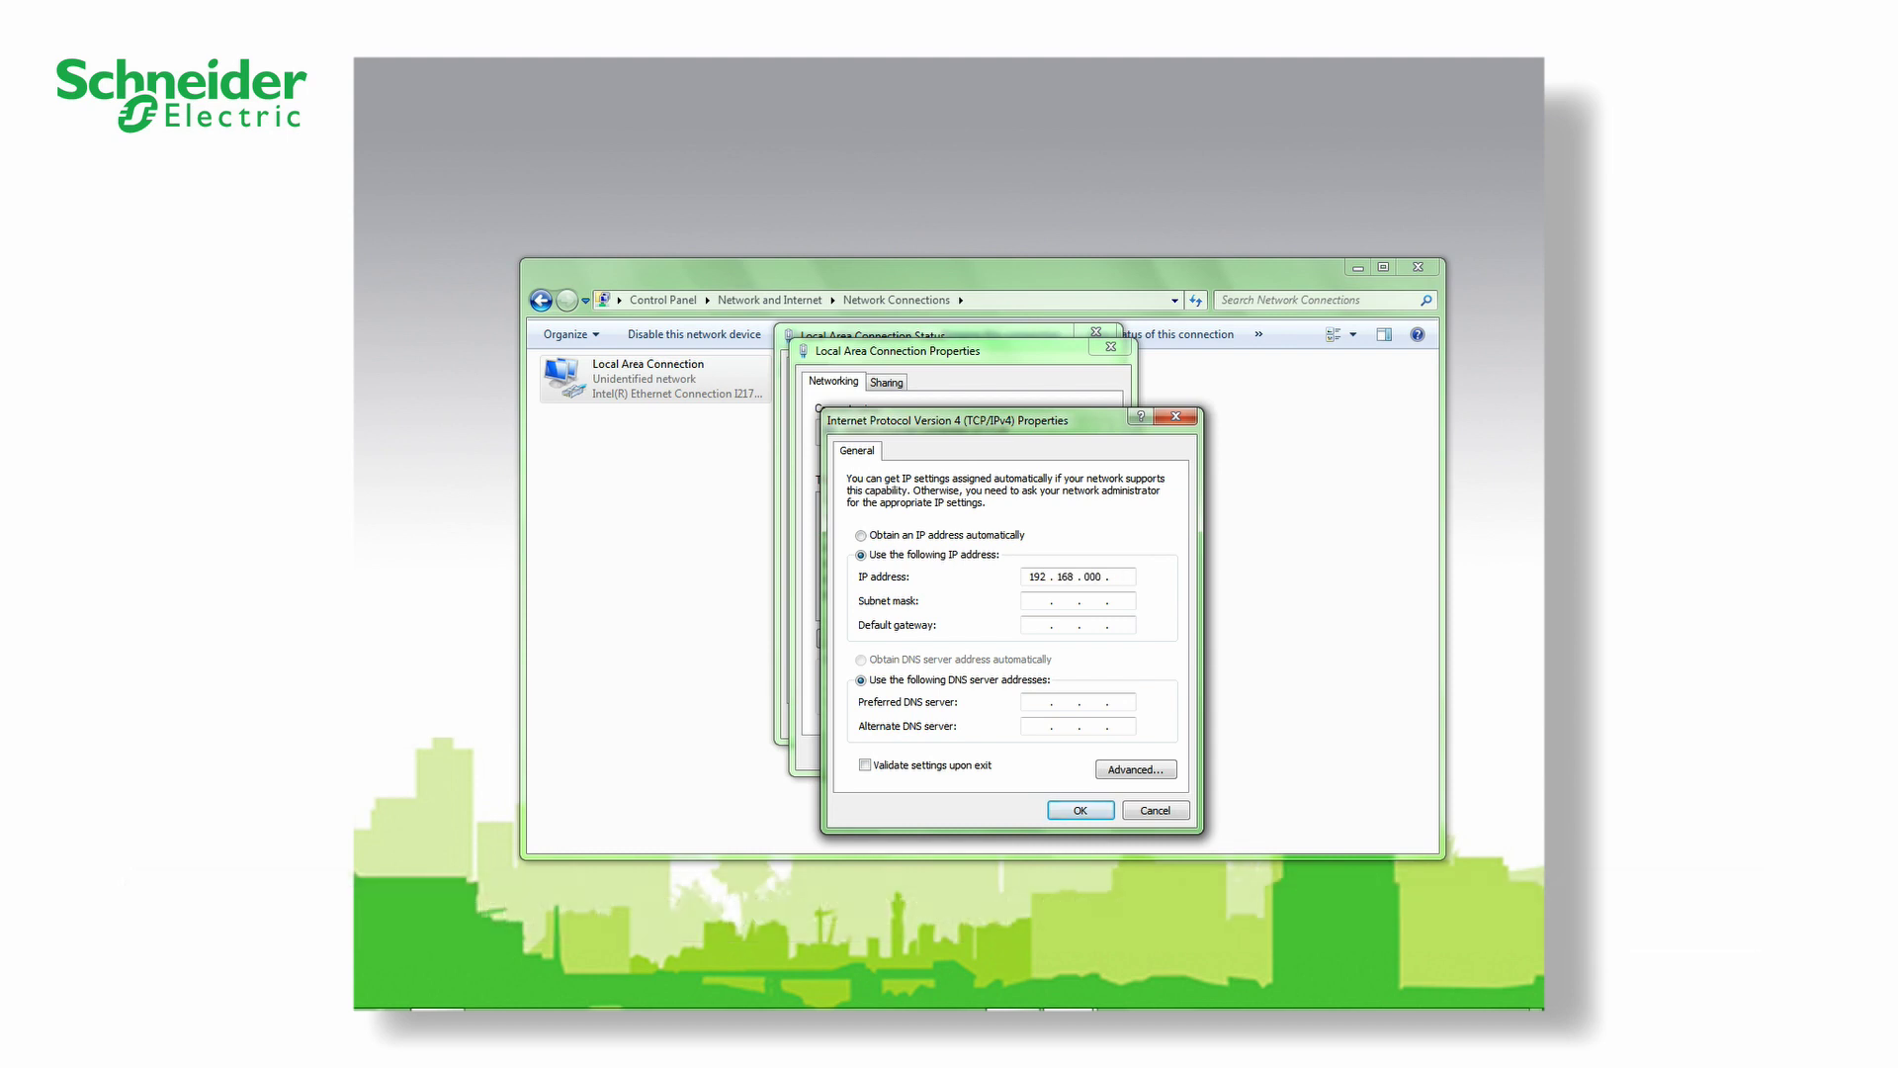
{"action": "left_click", "coordinate": [1047, 600]}
{"action": "left_click", "coordinate": [1080, 809]}
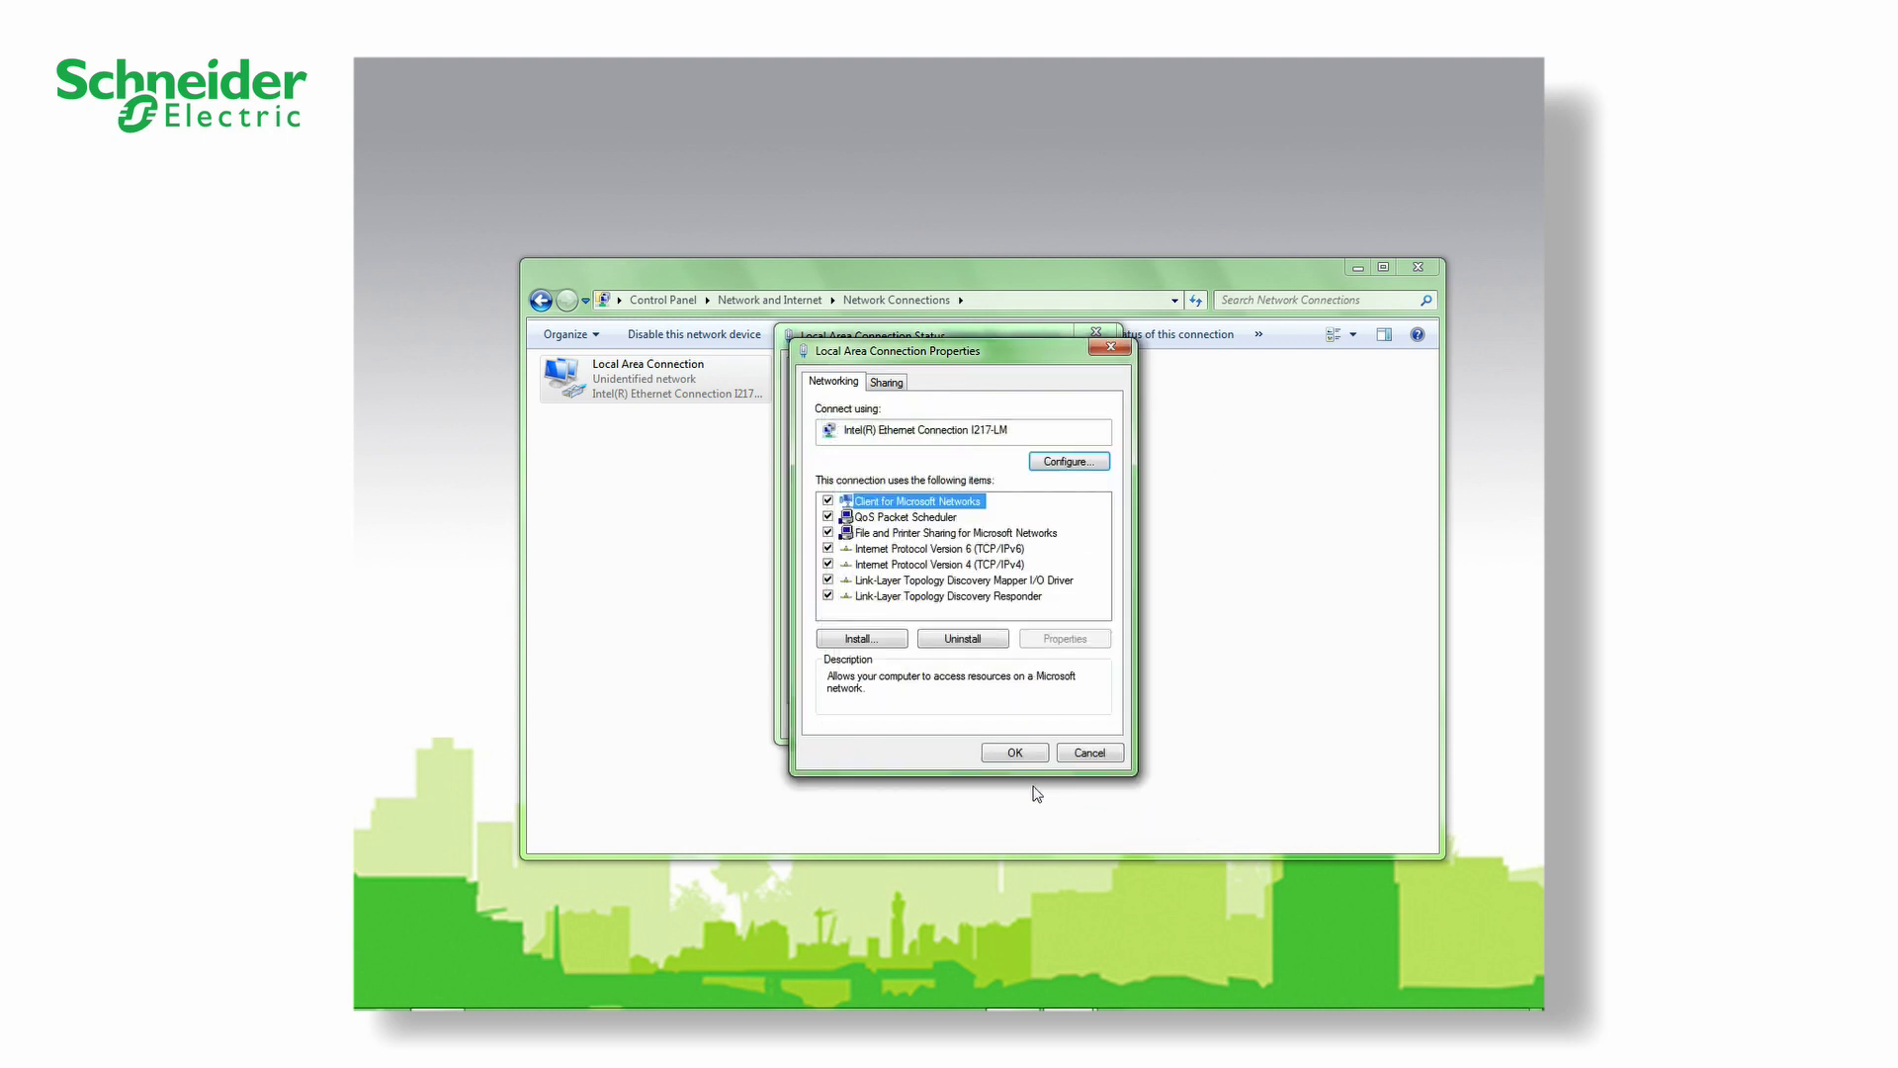
{"action": "left_click", "coordinate": [1019, 758]}
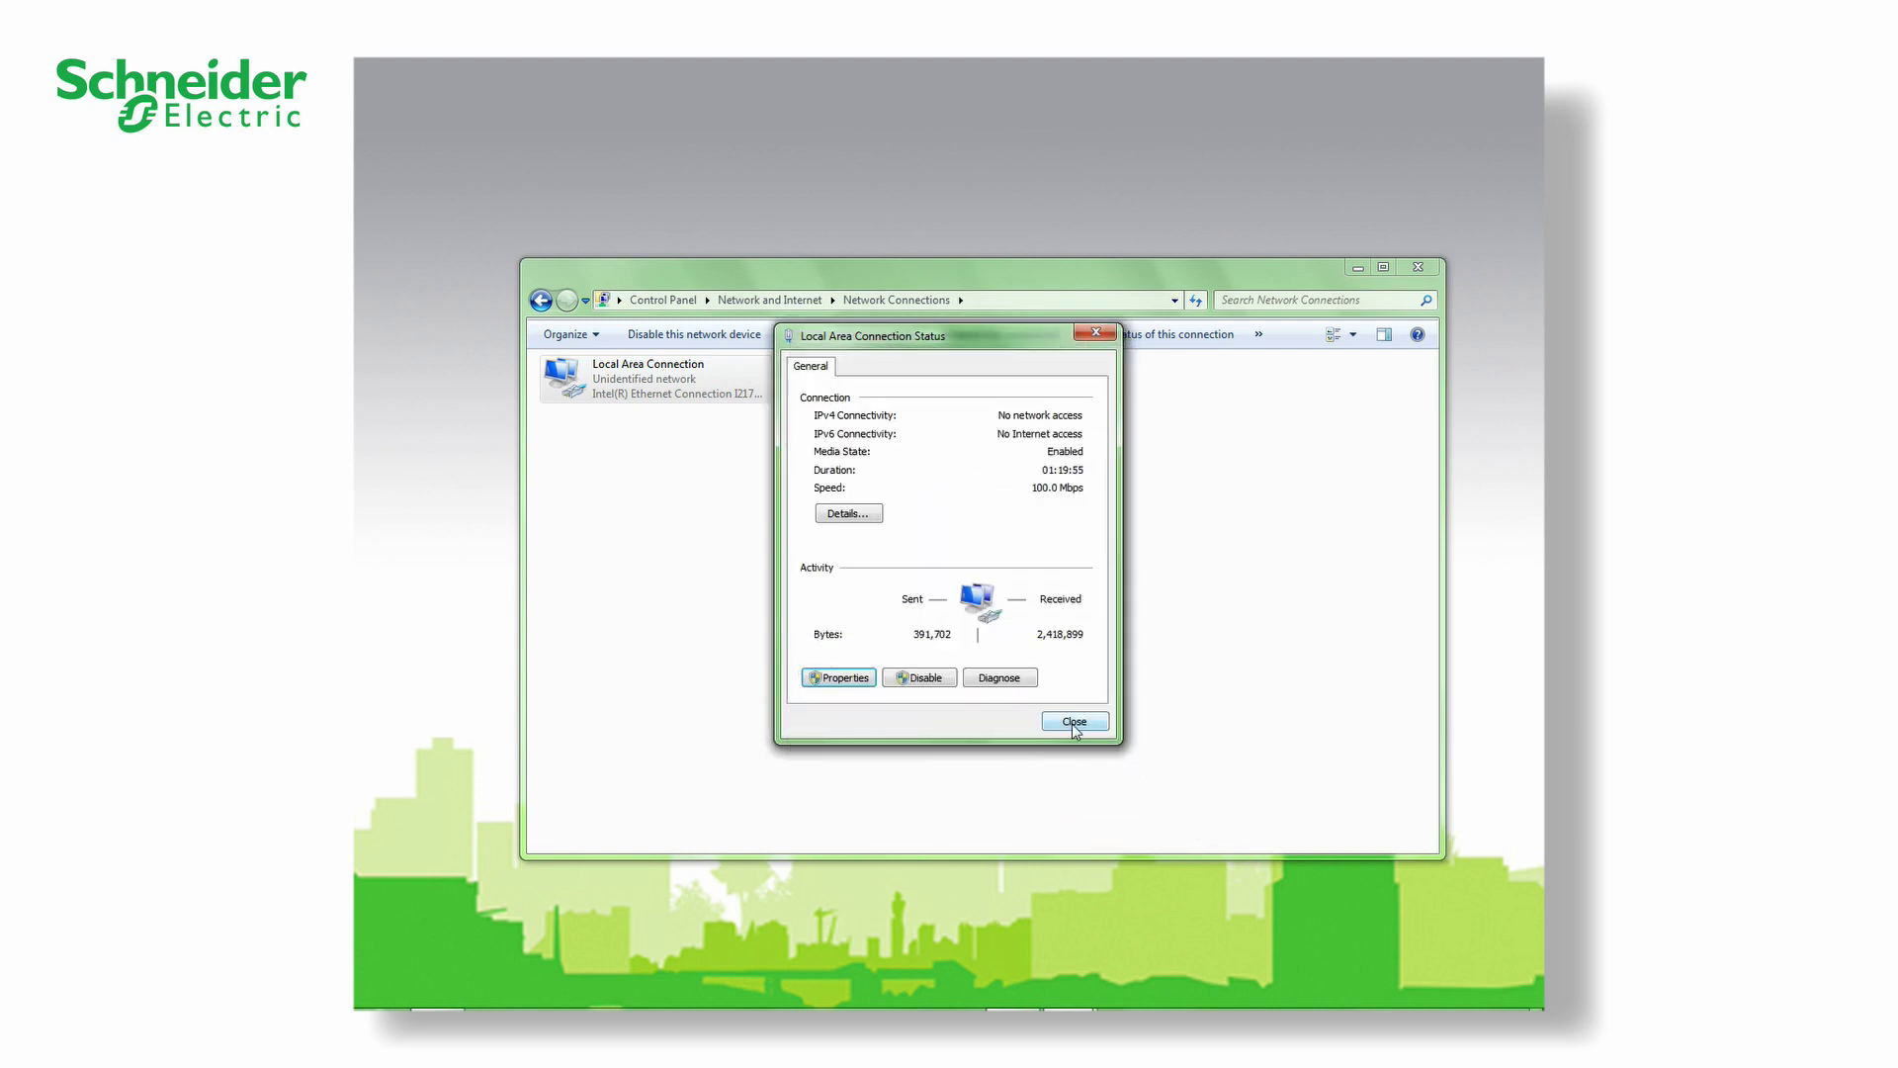
{"action": "left_click", "coordinate": [1073, 723]}
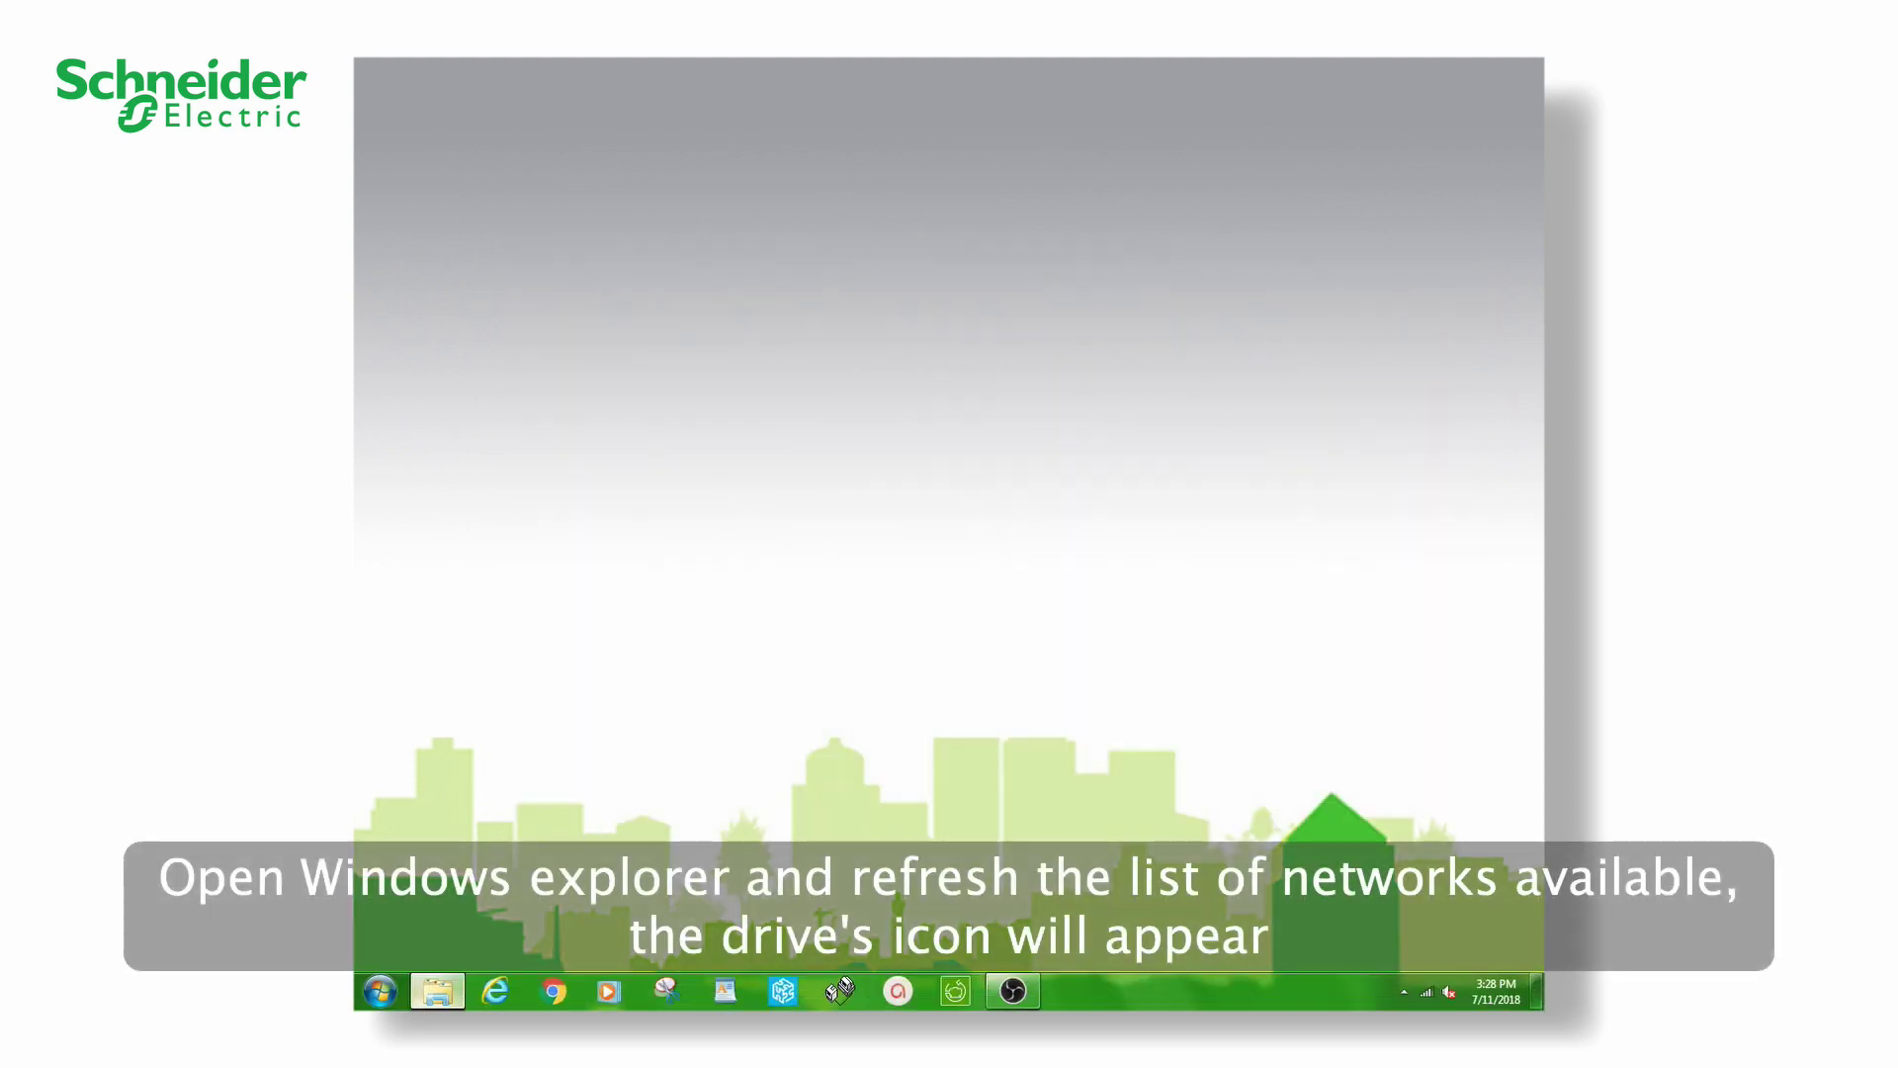
- Refresh the Network view in Windows Explorer and open the FAQ_ATVx drive's web page
{"action": "left_click", "coordinate": [436, 999]}
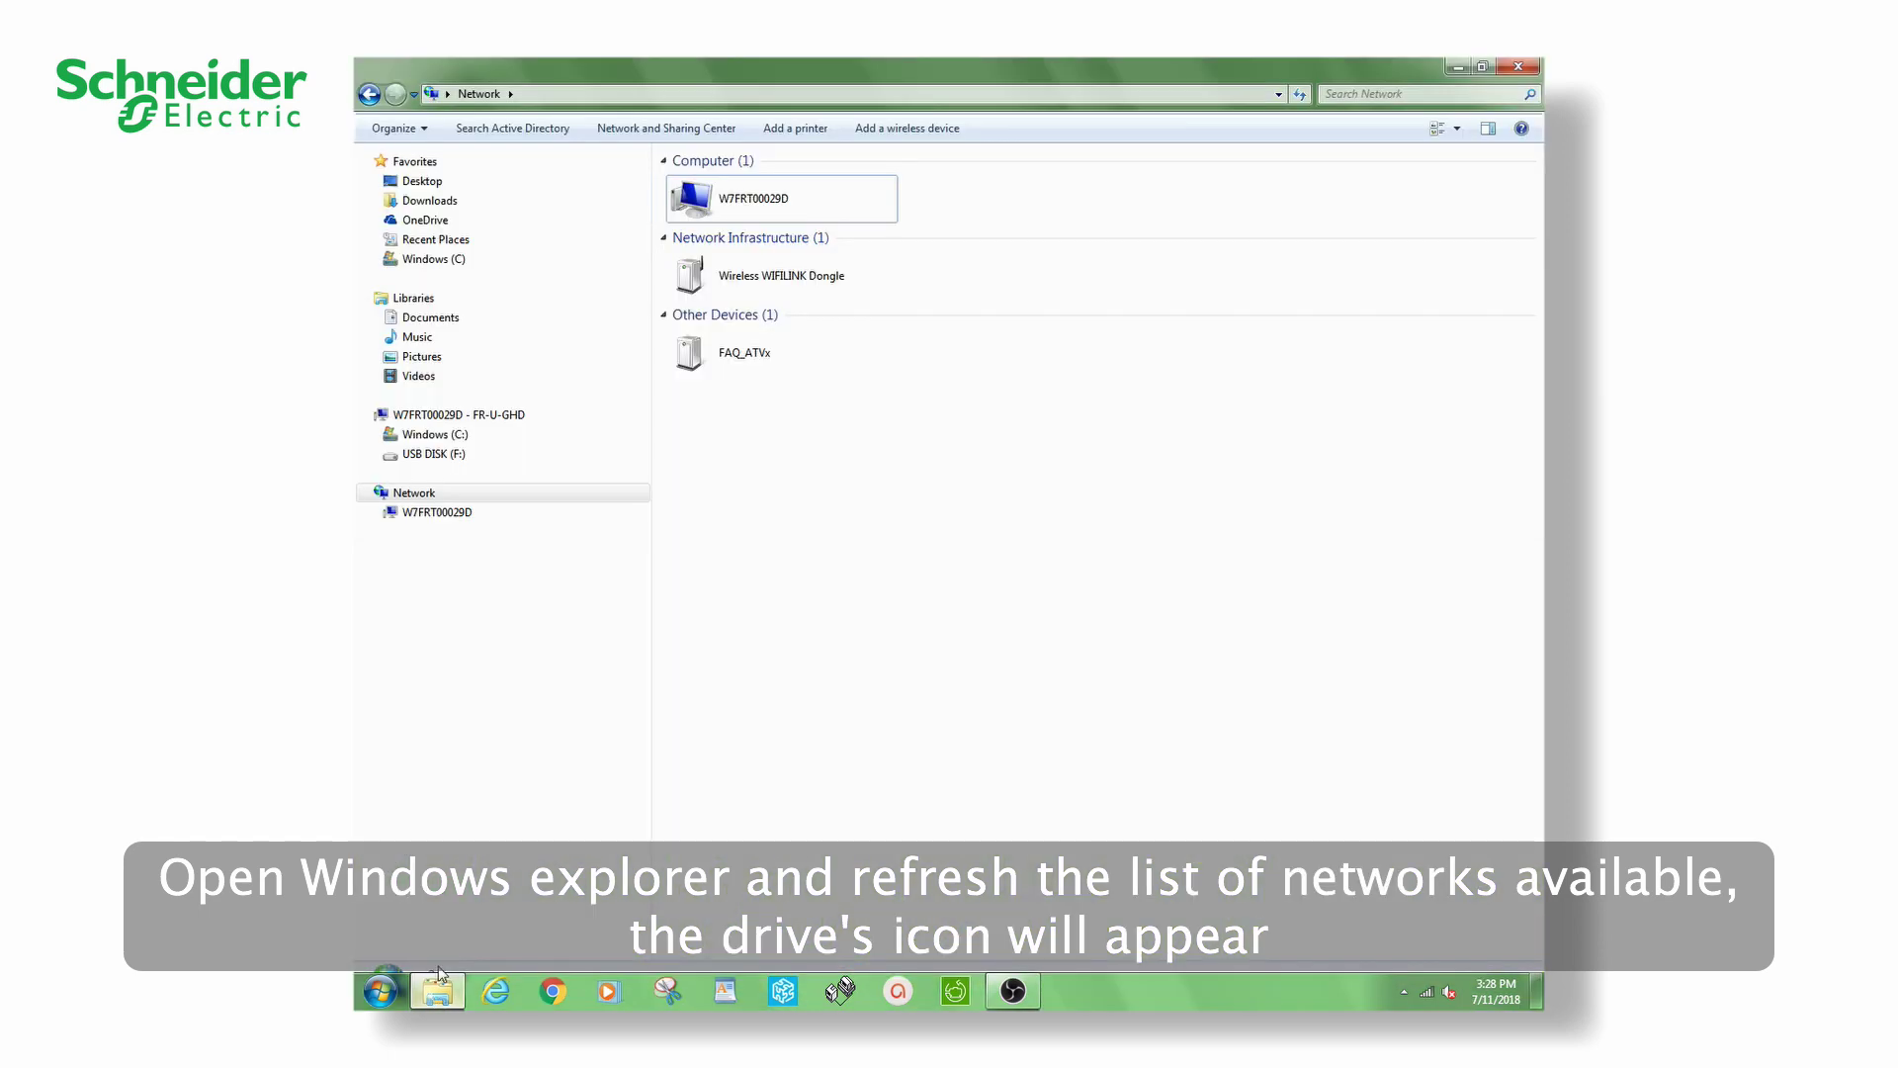
{"action": "left_click", "coordinate": [423, 497]}
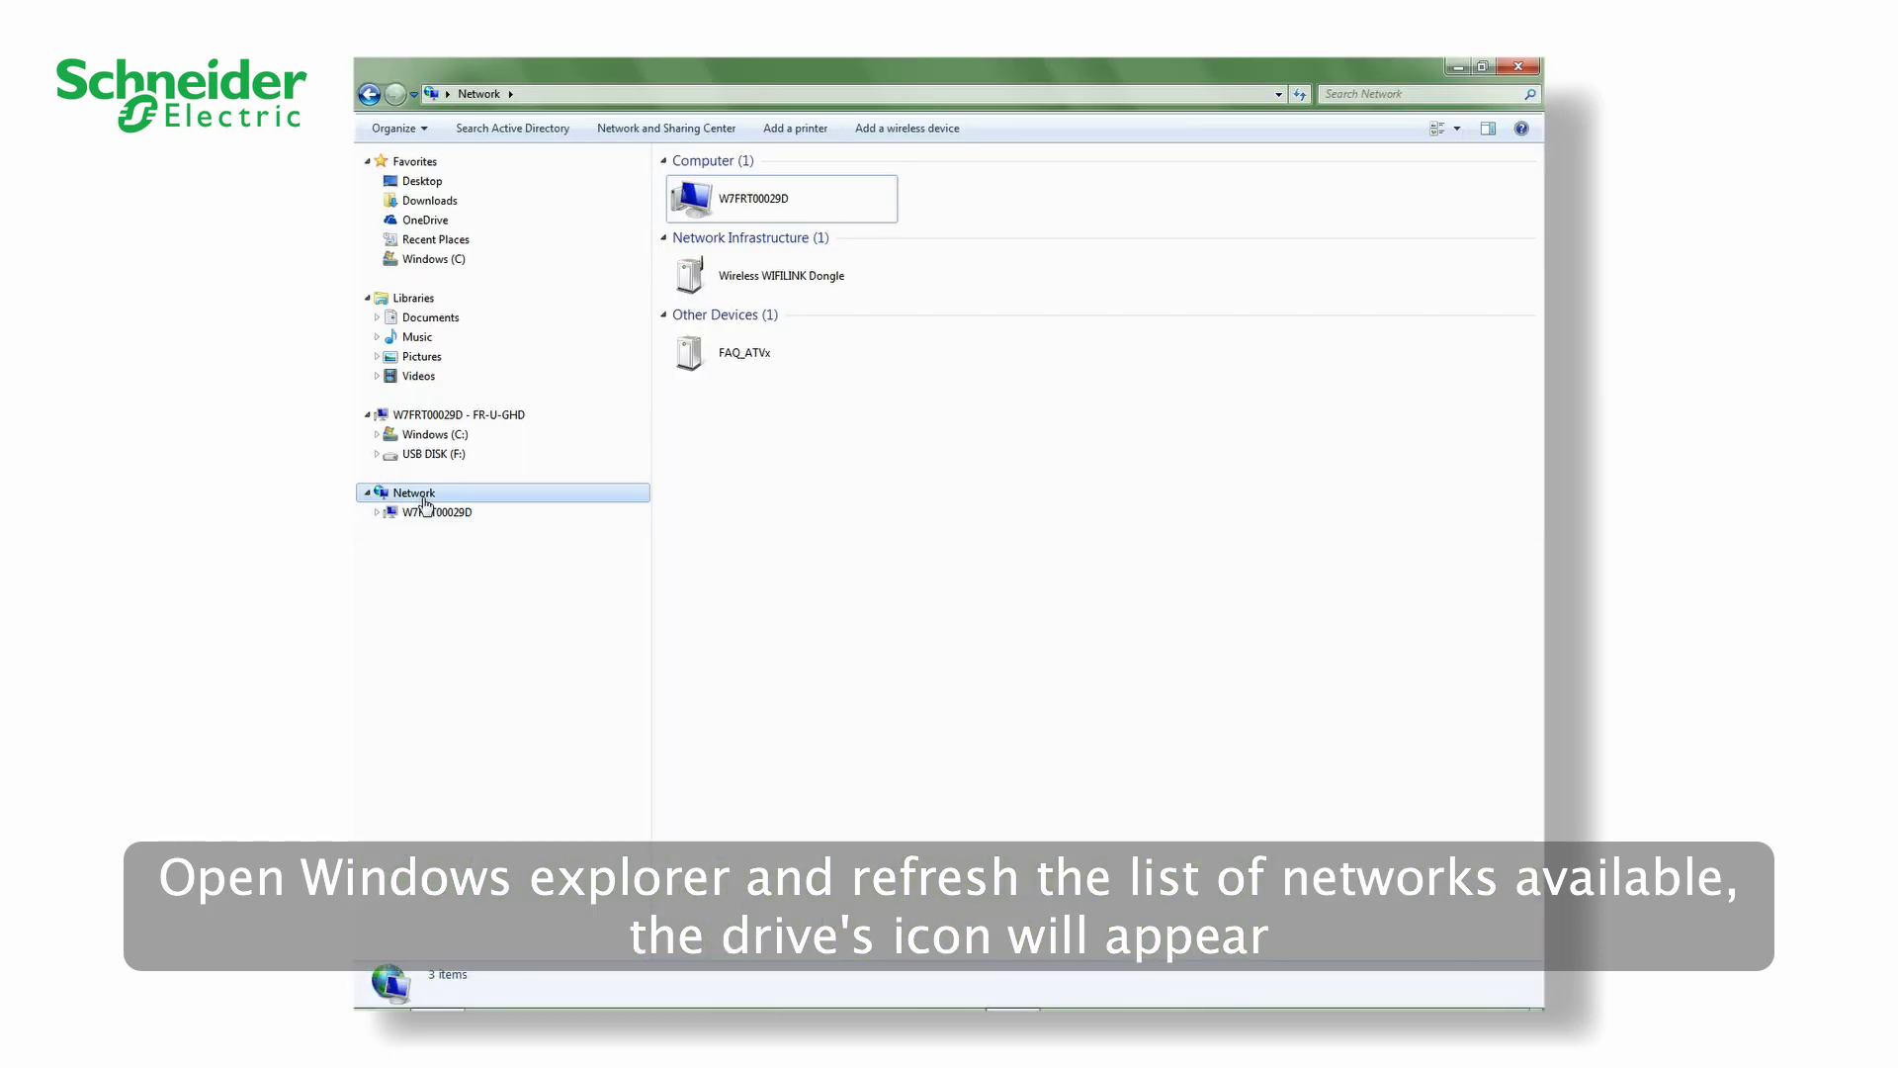
{"action": "left_click", "coordinate": [739, 354]}
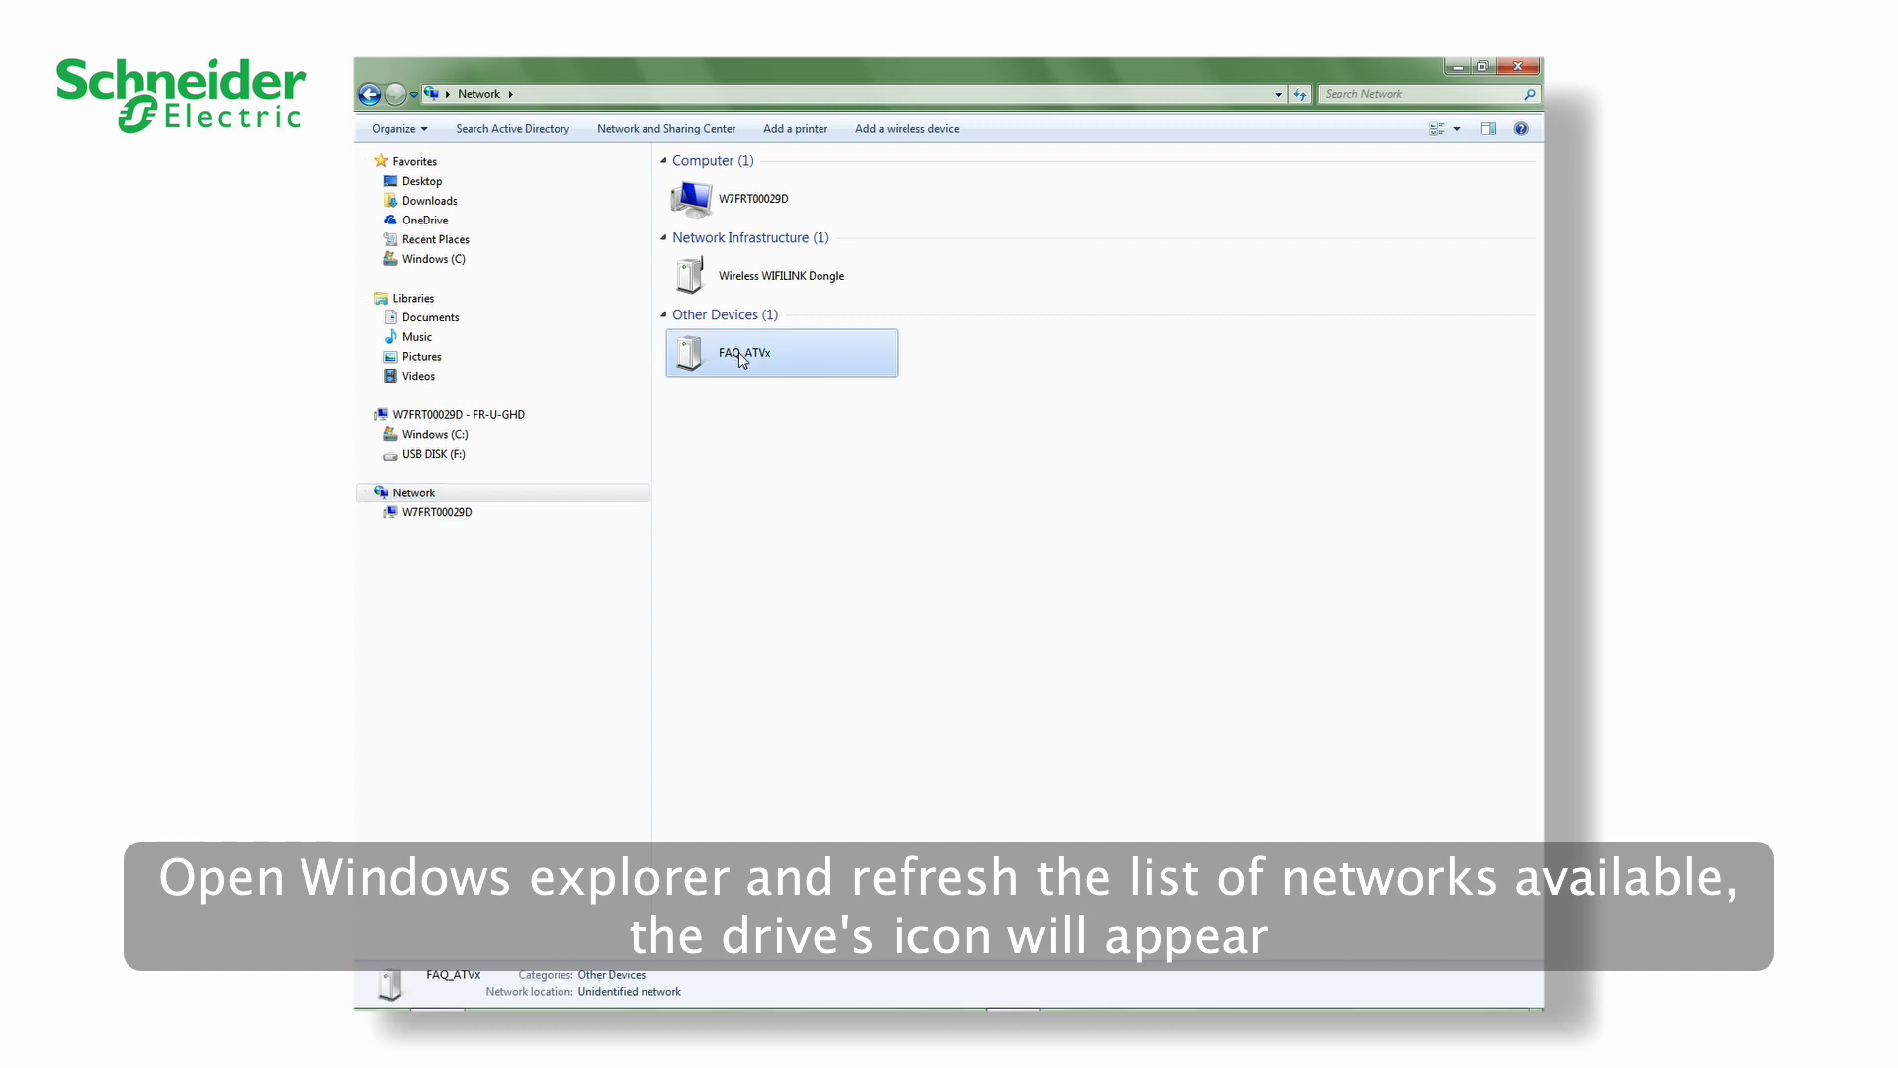
{"action": "double_click", "coordinate": [739, 353]}
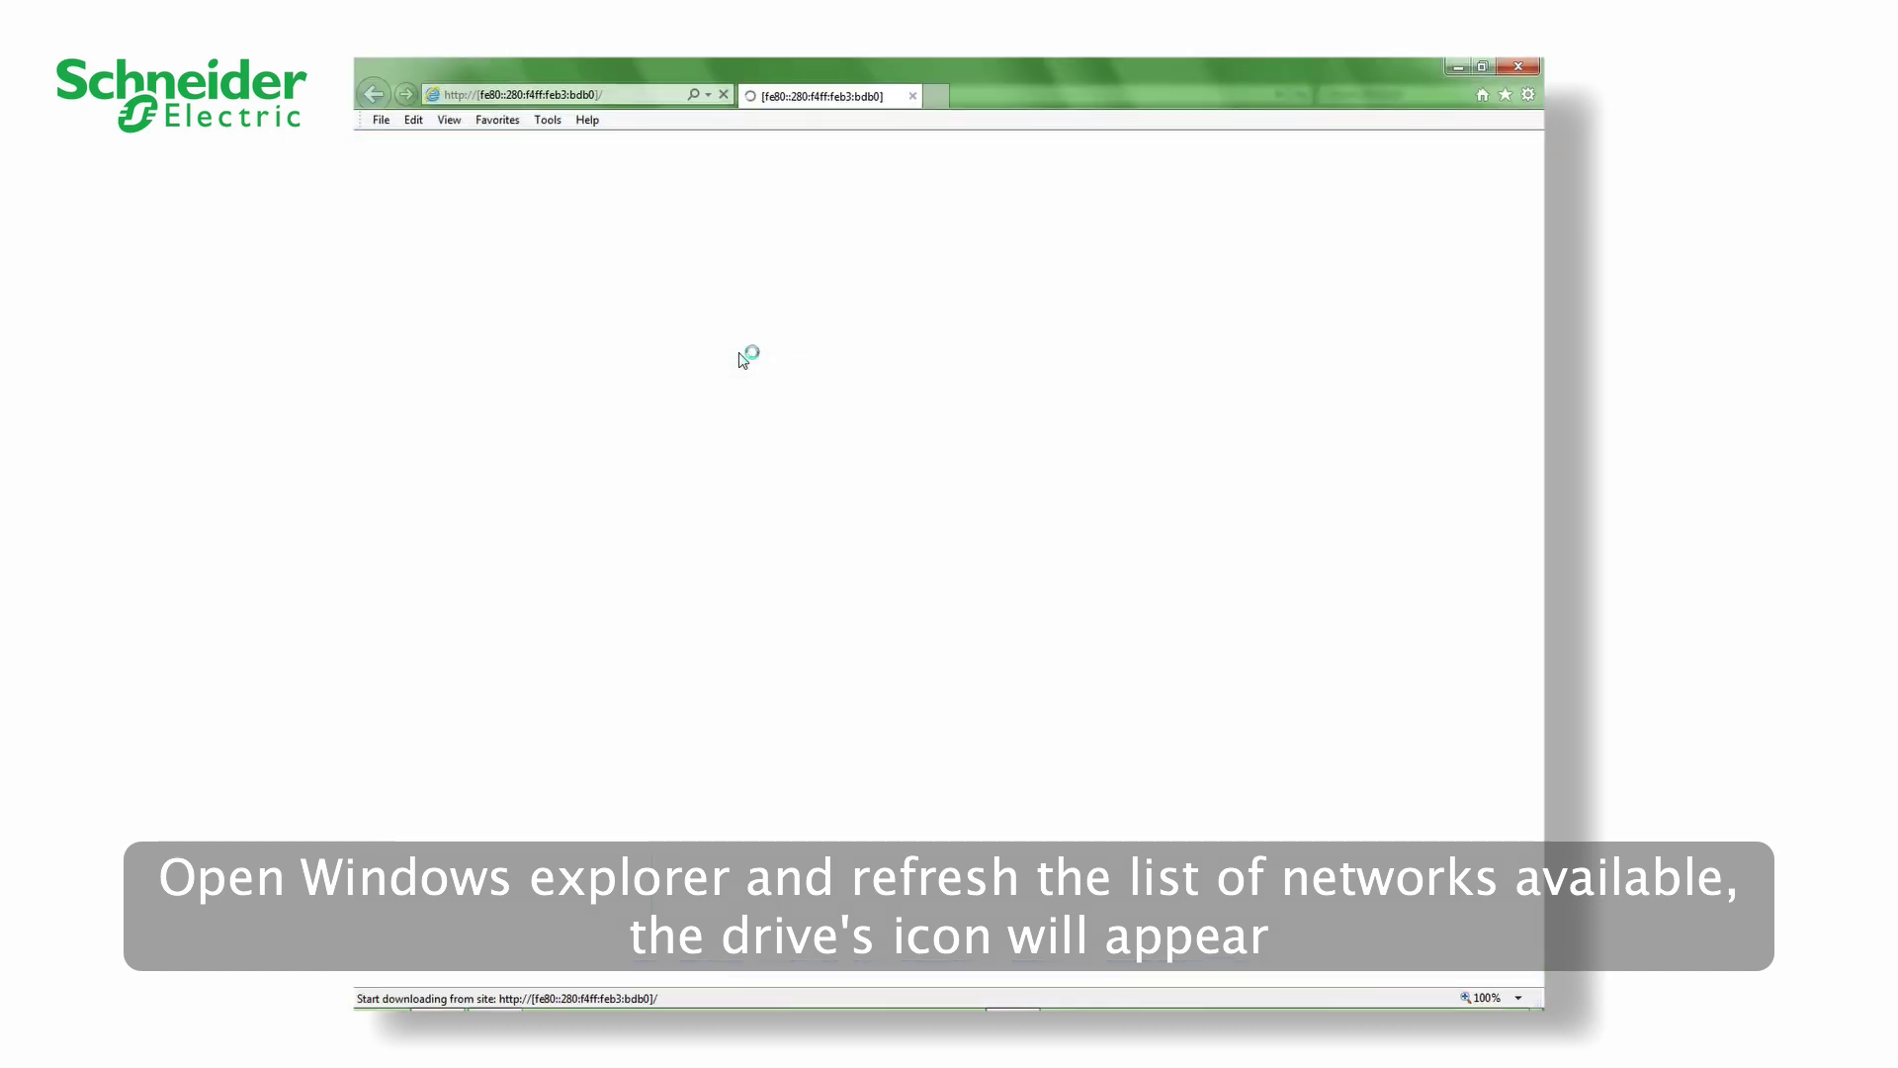
- Accept the restricted-use message and place the cursor in the login User Name field
{"action": "left_click", "coordinate": [935, 610]}
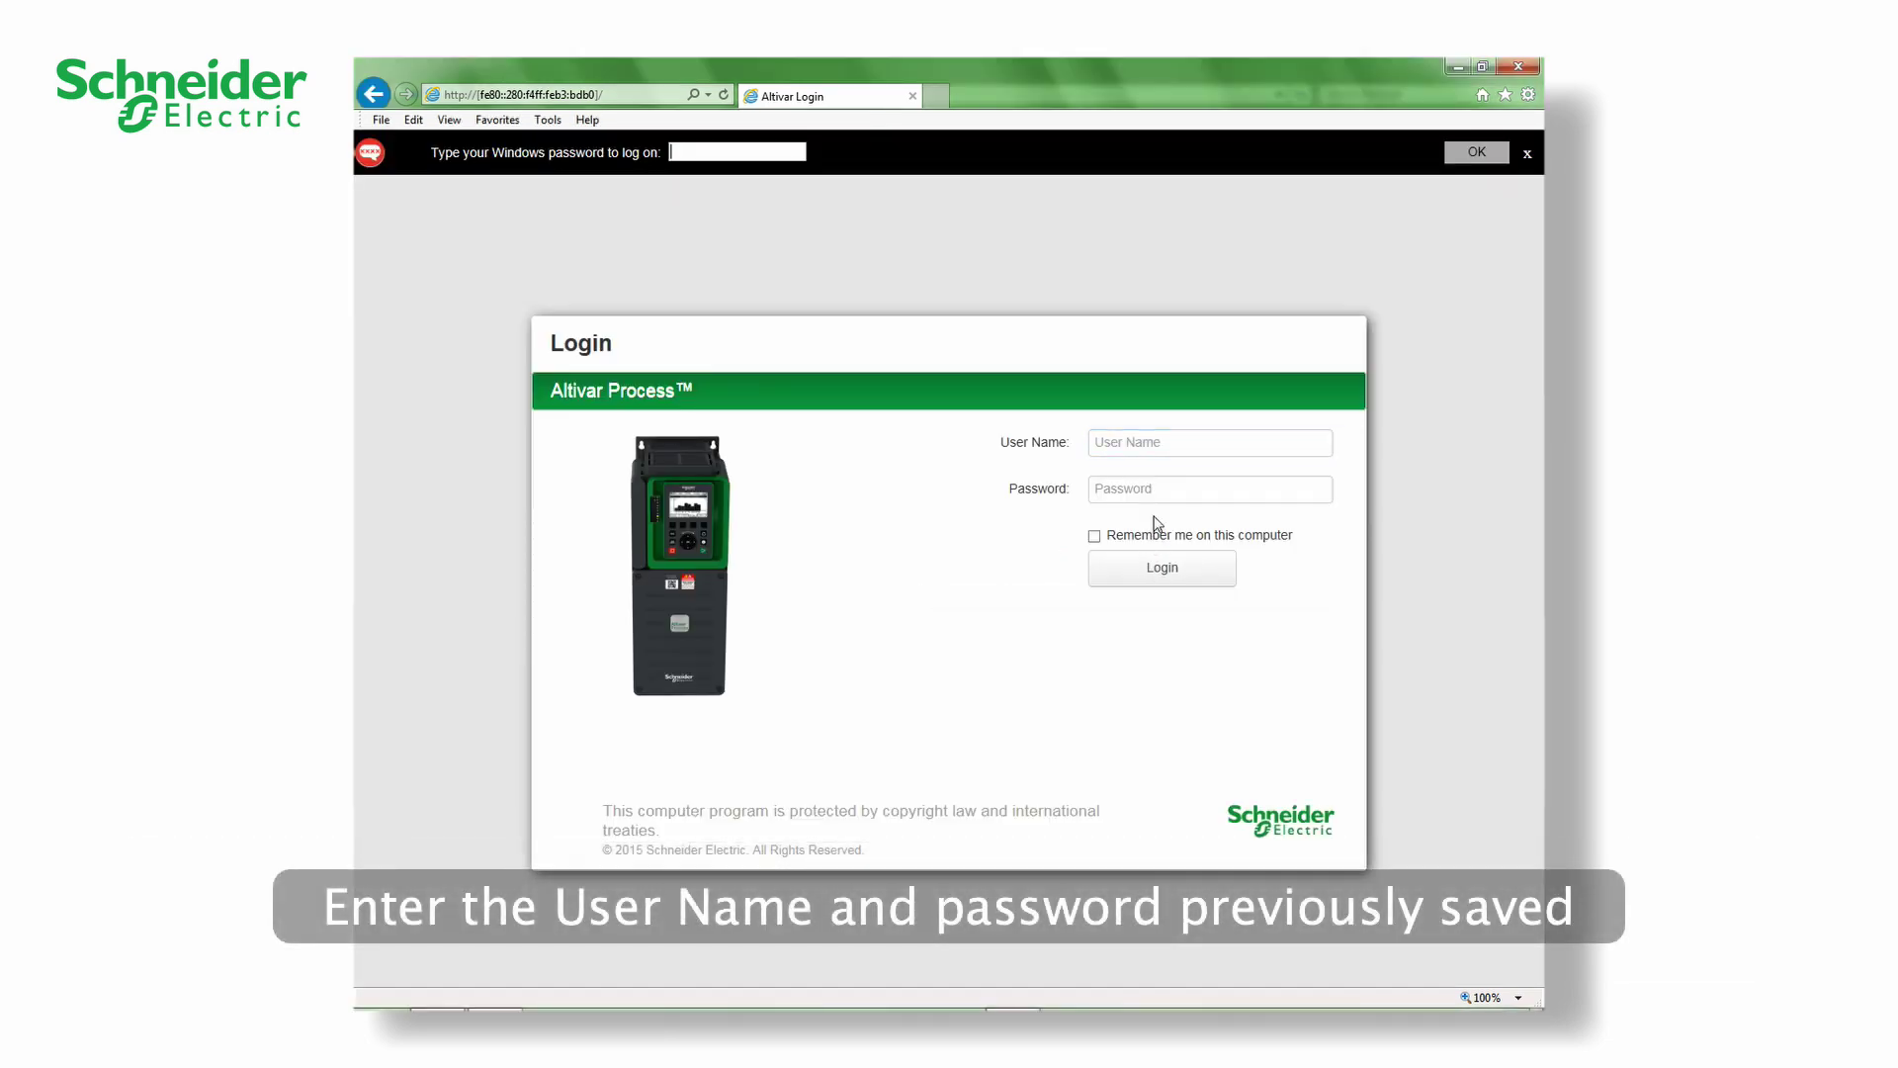
{"action": "left_click", "coordinate": [1142, 444]}
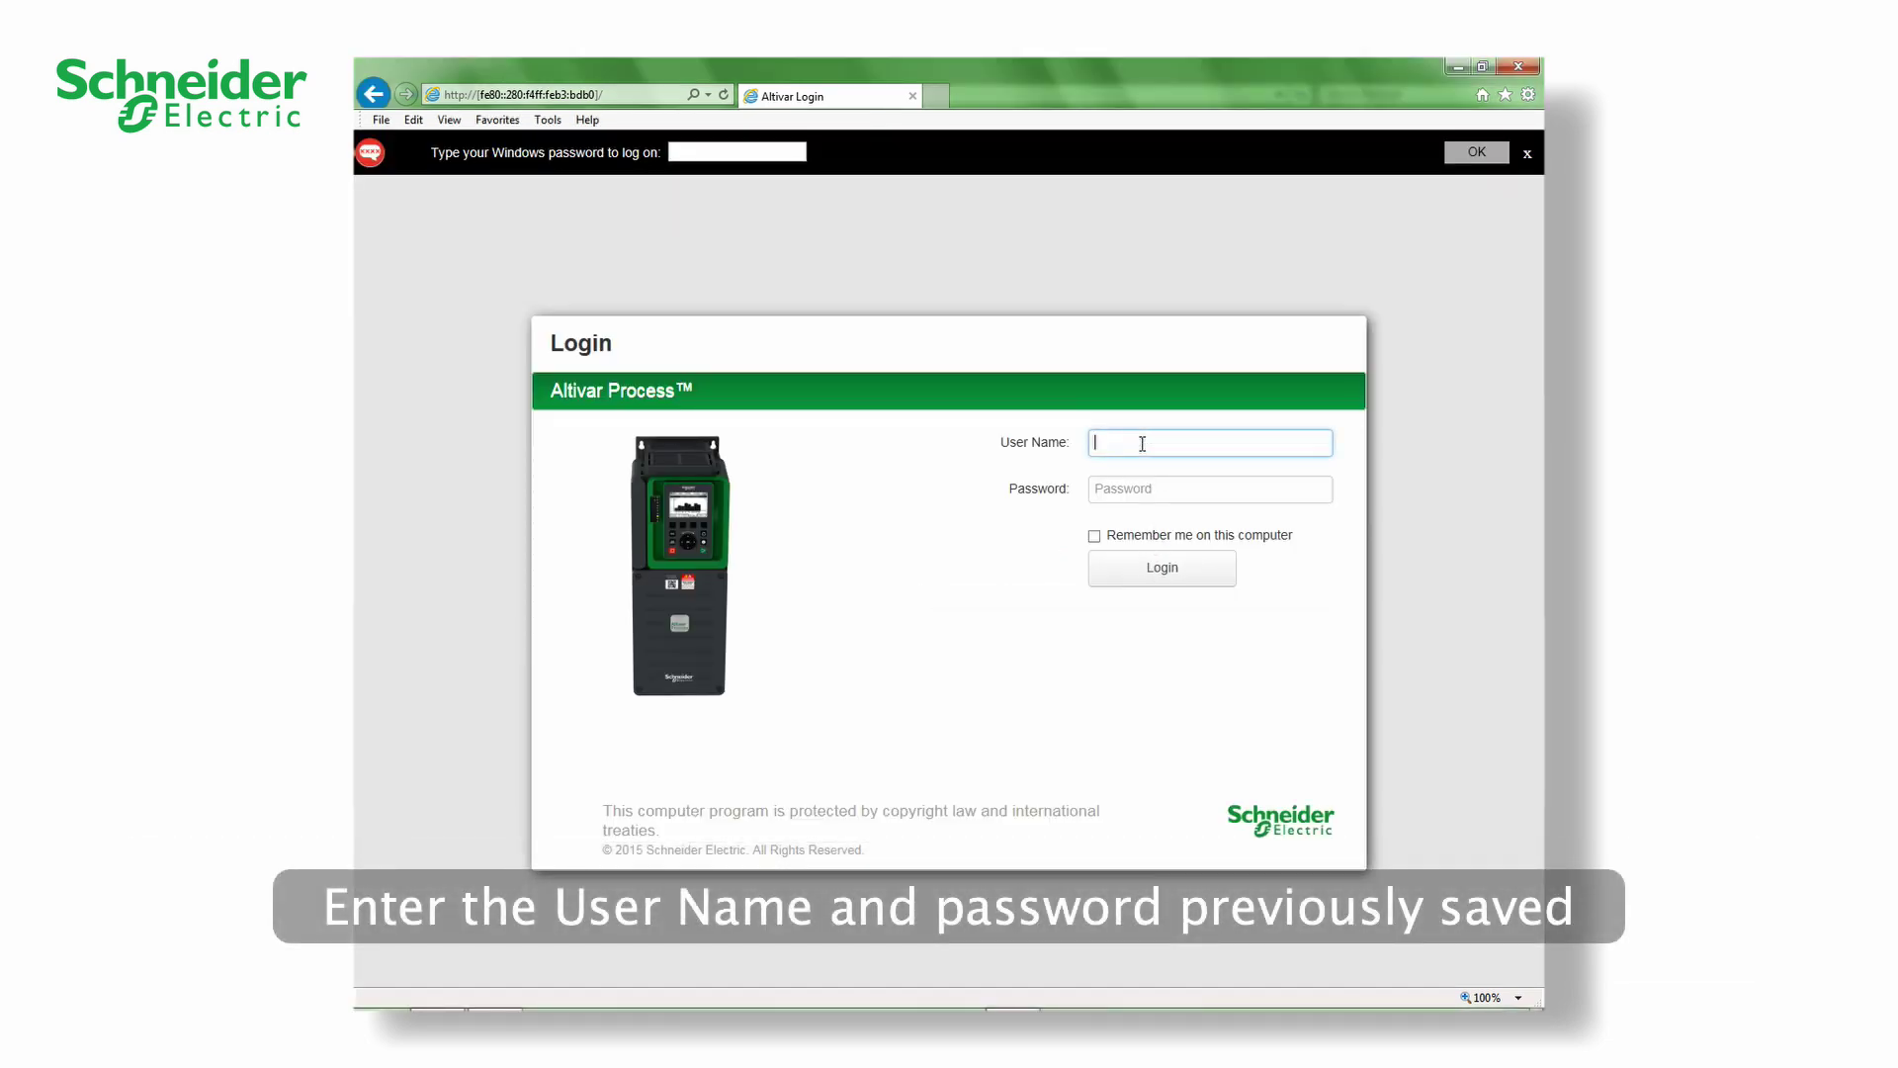